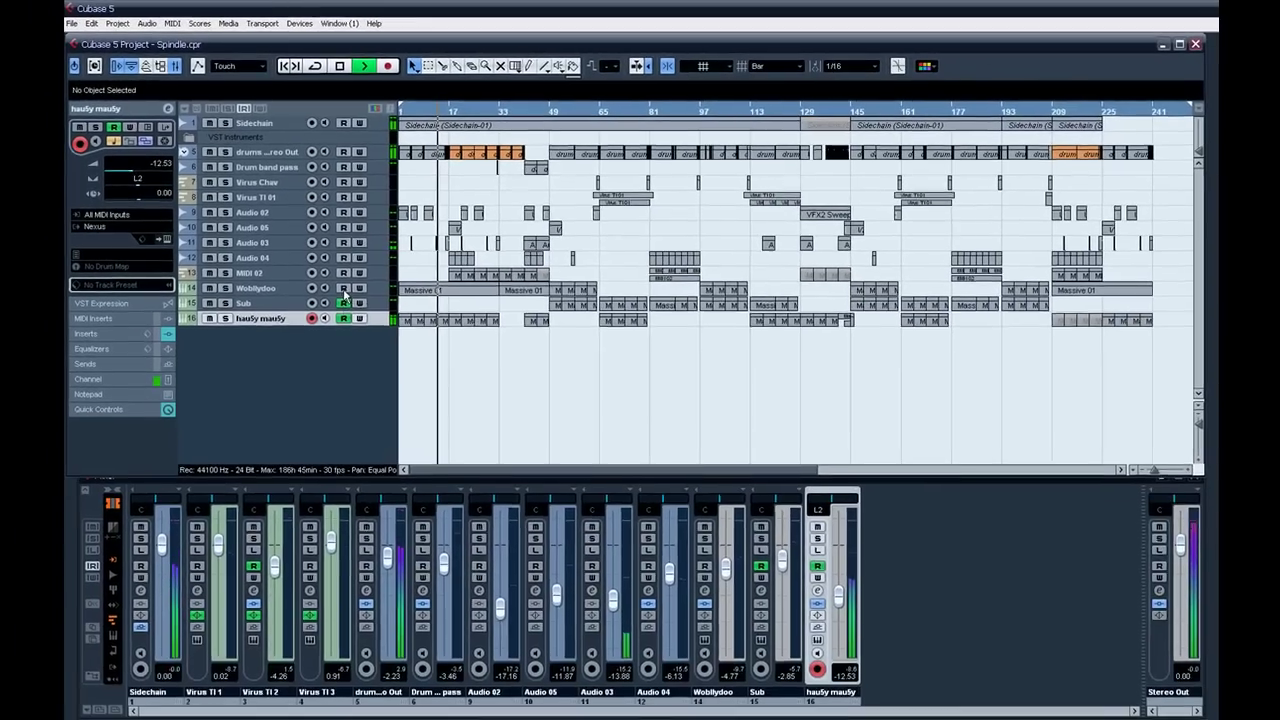
Enable automation reading on every track from Sidechain down to hau5y mau5y.
left_click_drag(345, 292, 342, 124)
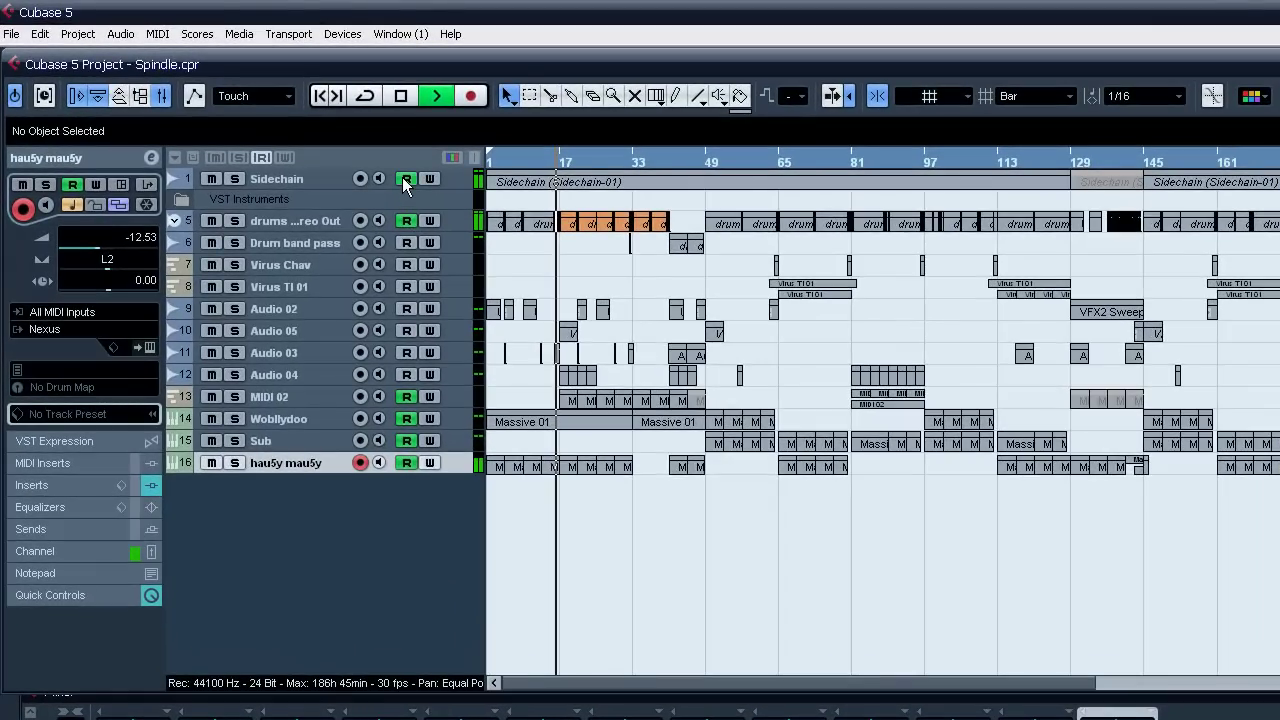
left_click(404, 180)
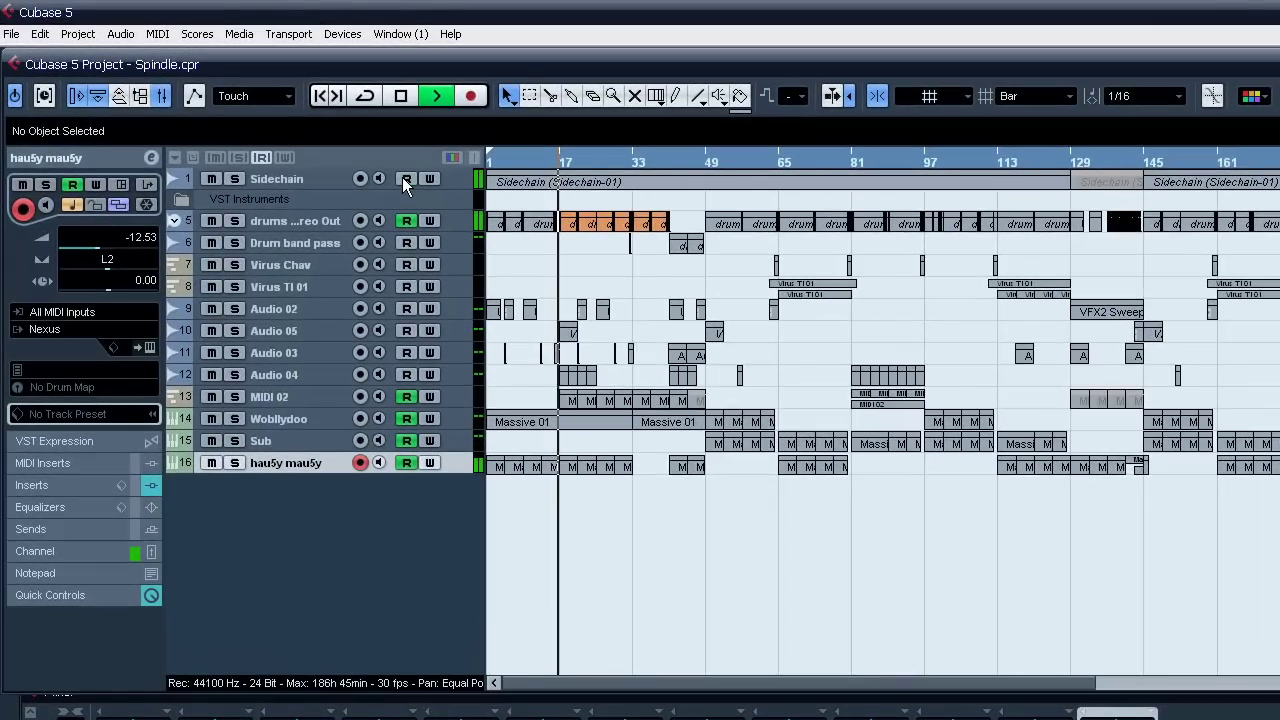
left_click(401, 220)
left_click(405, 180)
left_click_drag(405, 243, 455, 425)
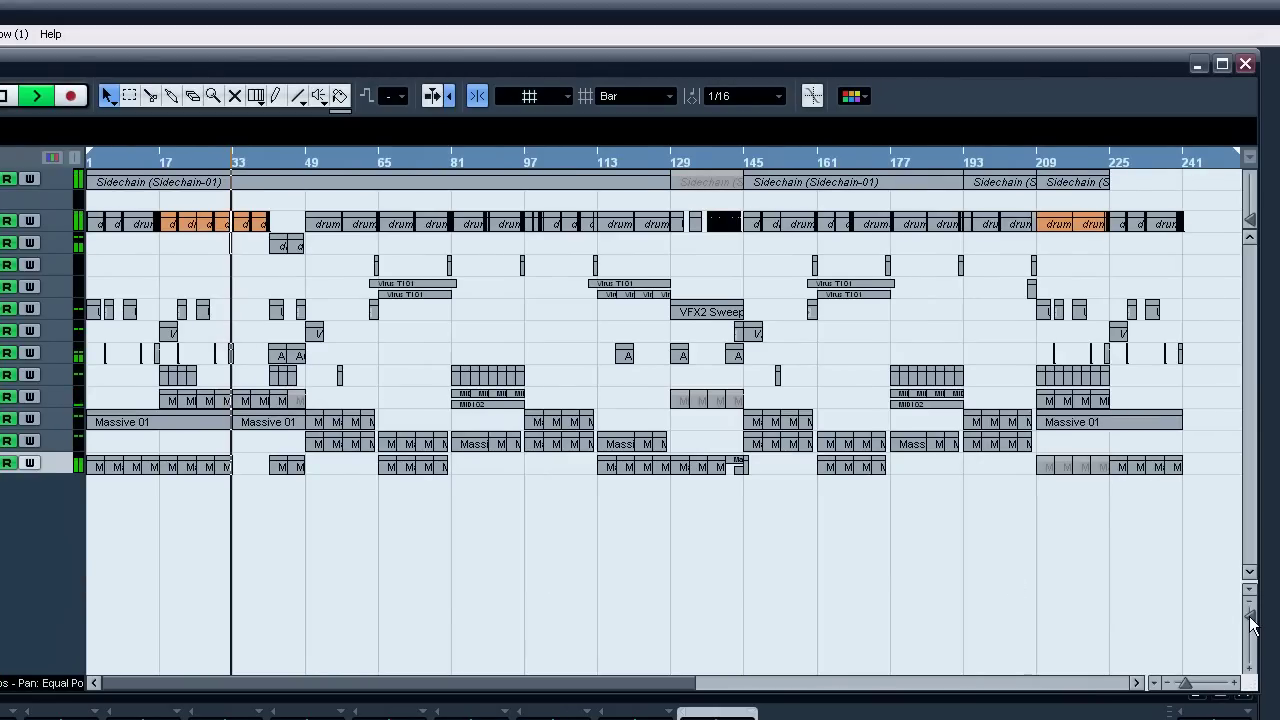
Enlarge the track rows to inspect the waveforms and MIDI parts down to the lowest track, and reduce the rows again.
left_click(1247, 650)
left_click(1247, 650)
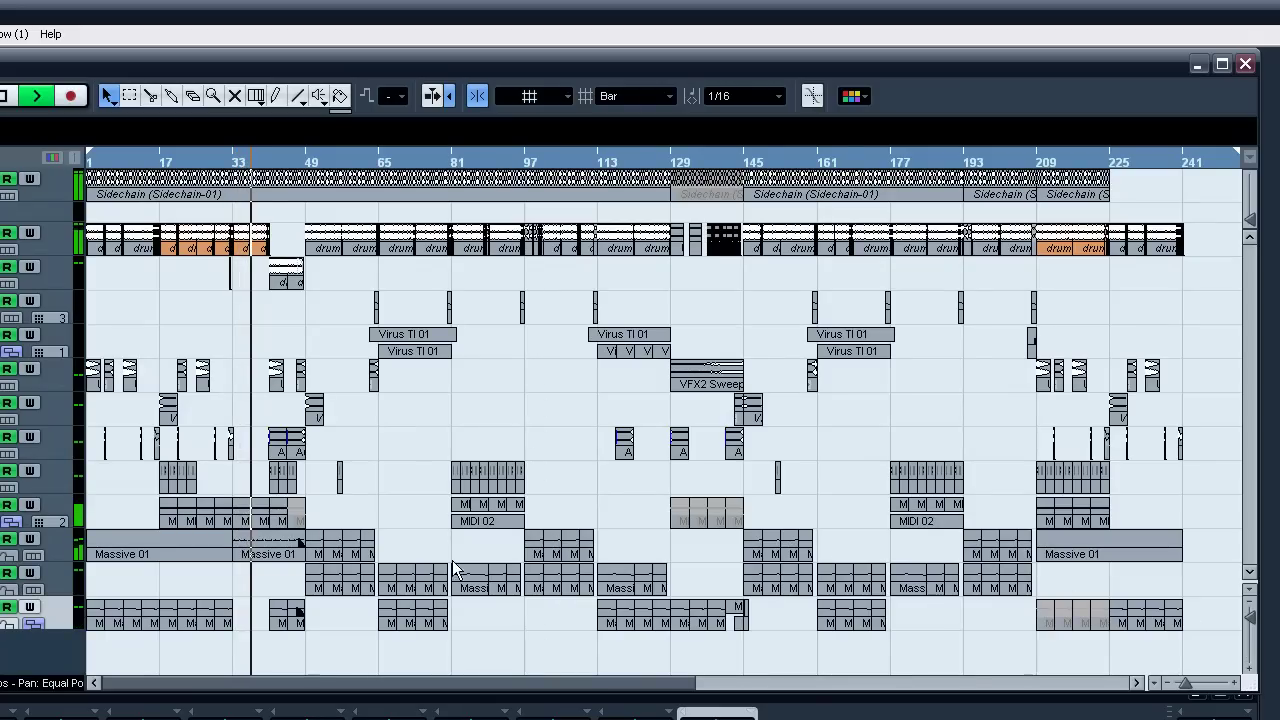
left_click(1249, 628)
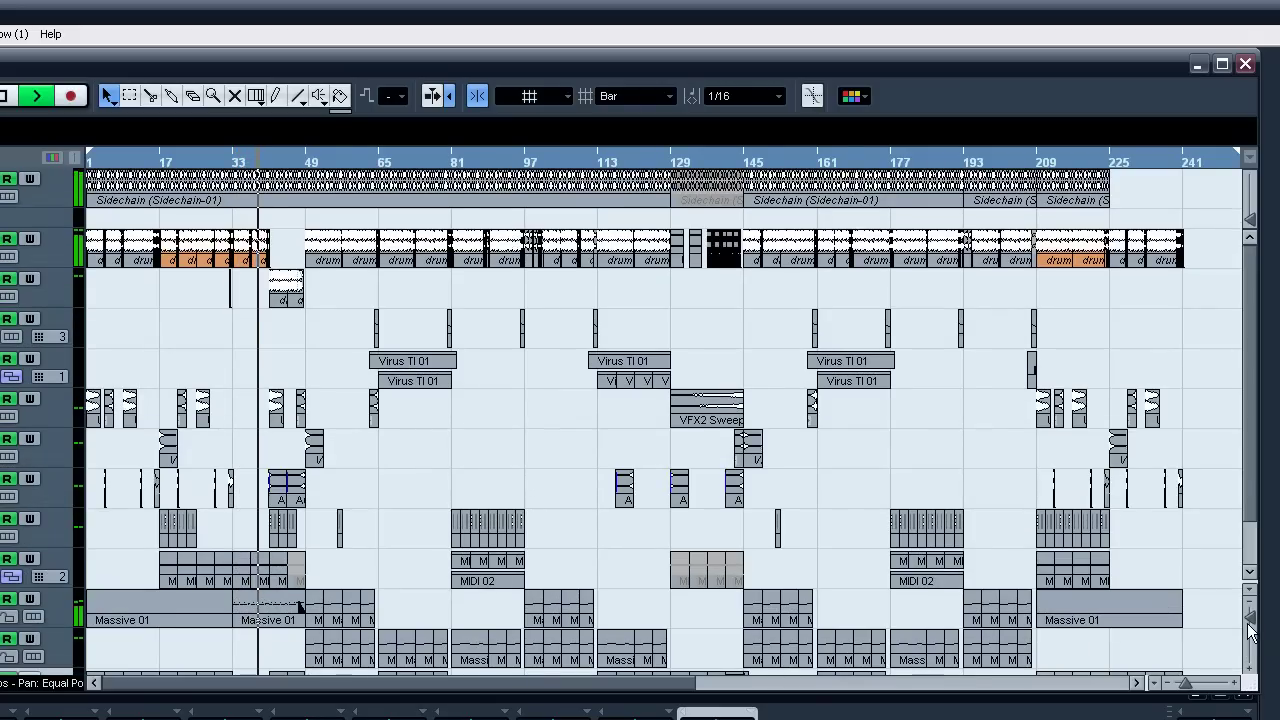
left_click_drag(1252, 470, 1250, 499)
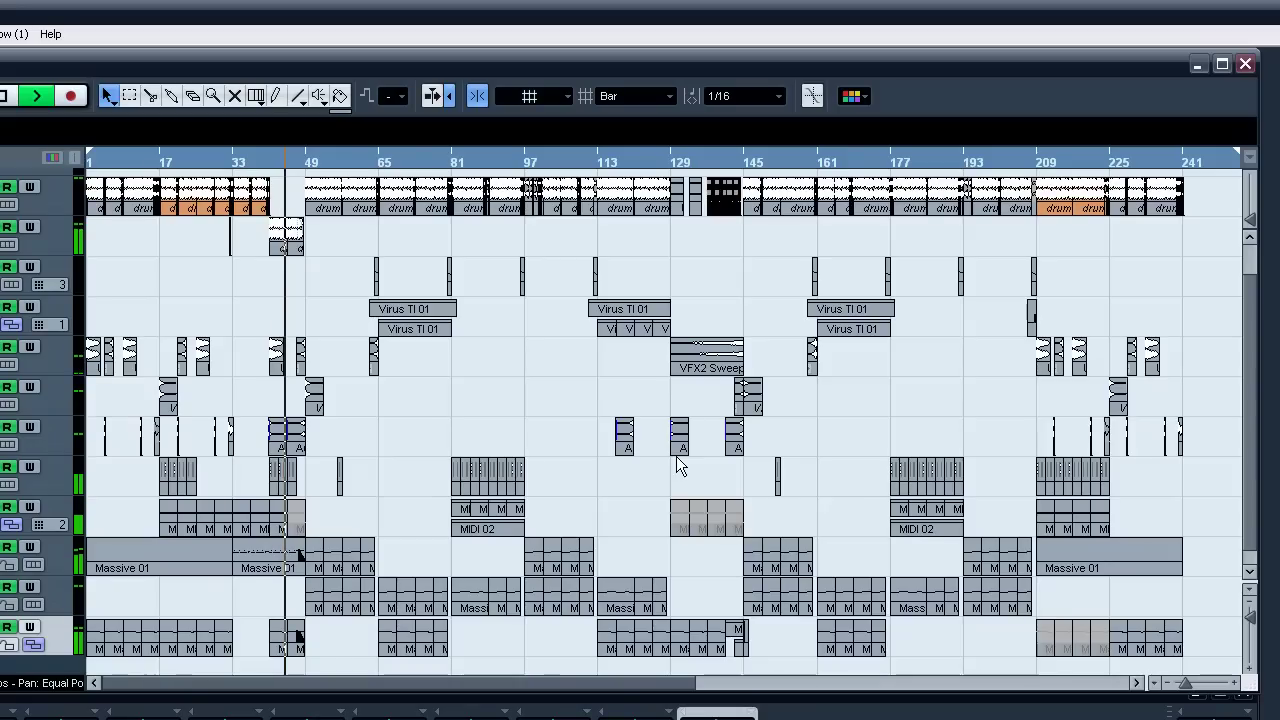
left_click(1255, 618)
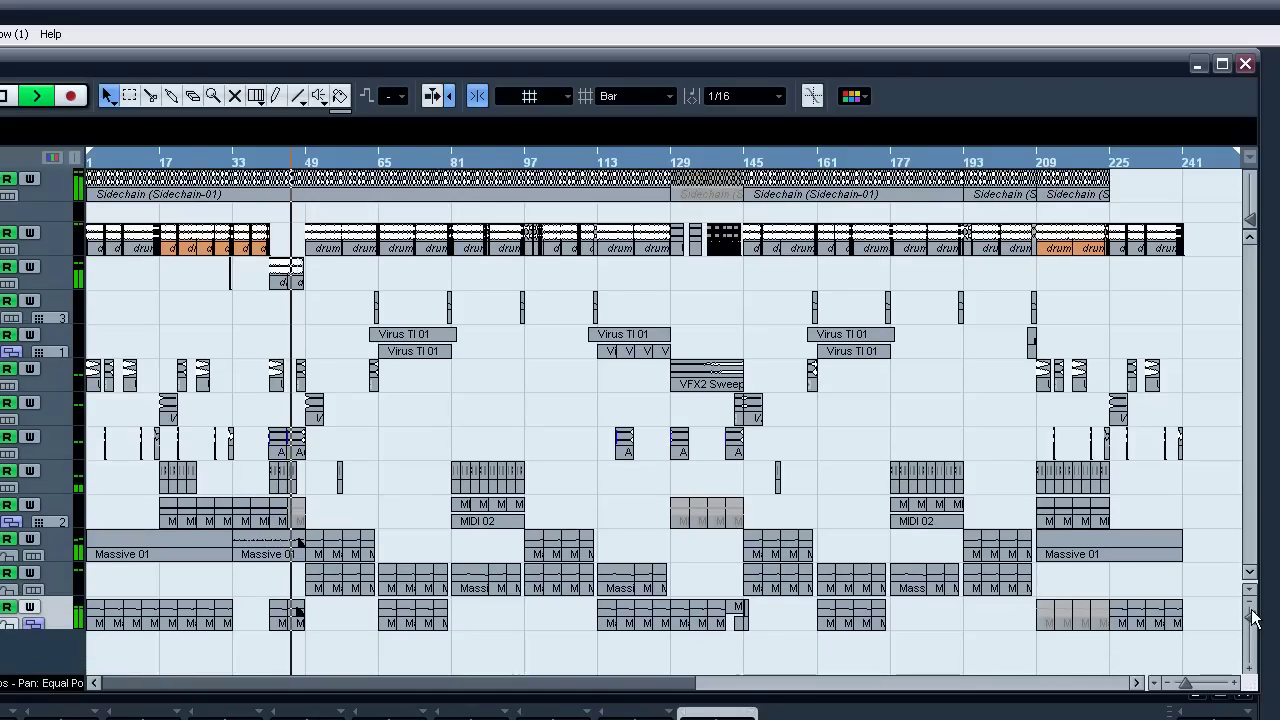
left_click(1255, 618)
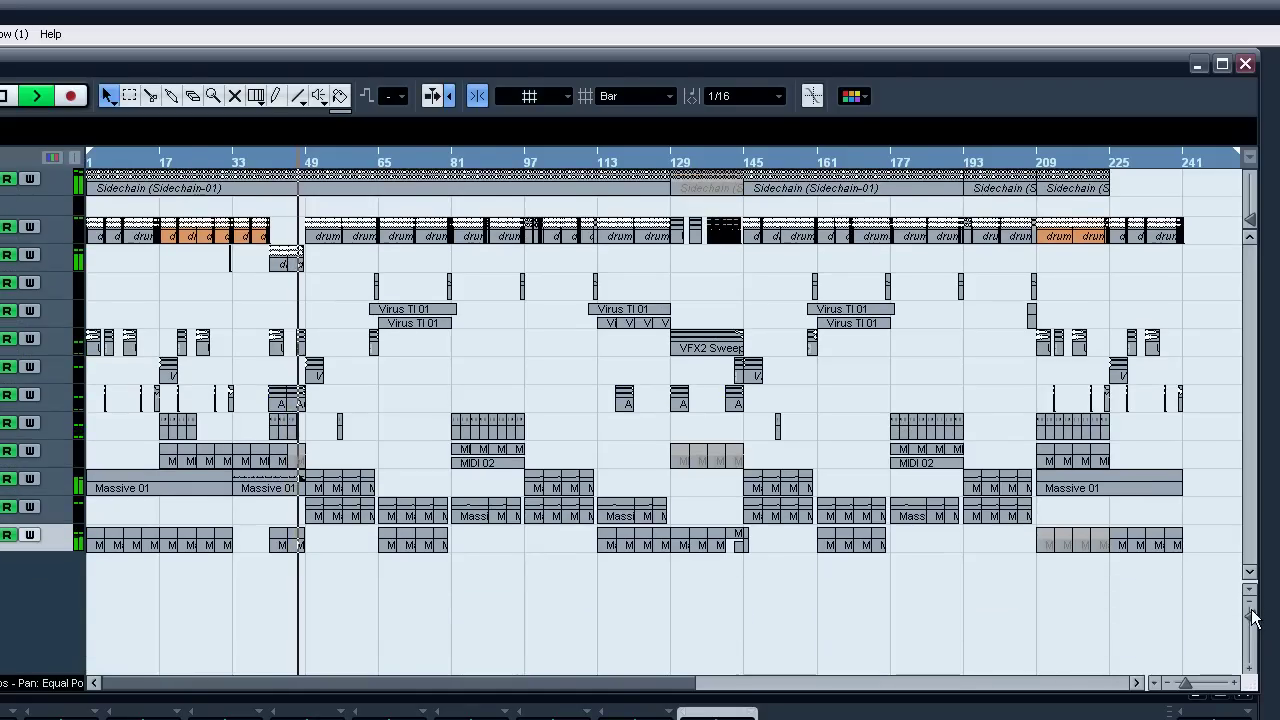
left_click(1255, 618)
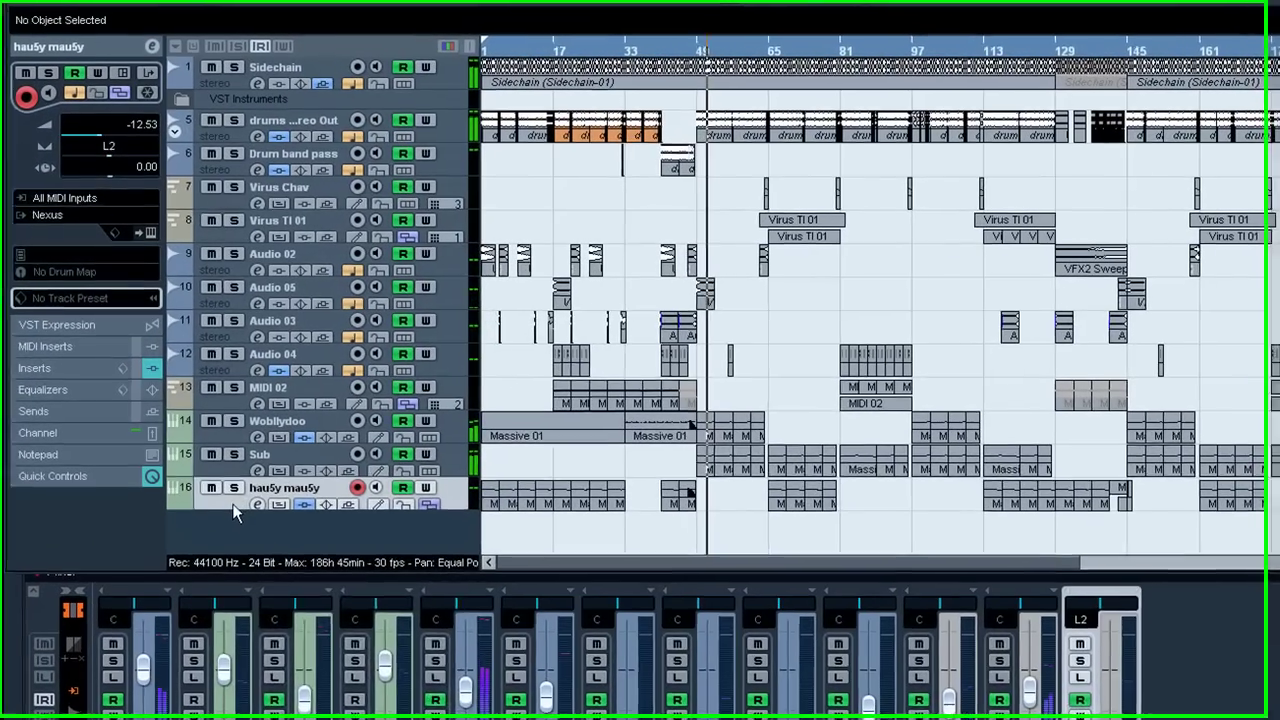
Show all used automation to look over the lanes across the project, and hide all automation again.
right_click(233, 429)
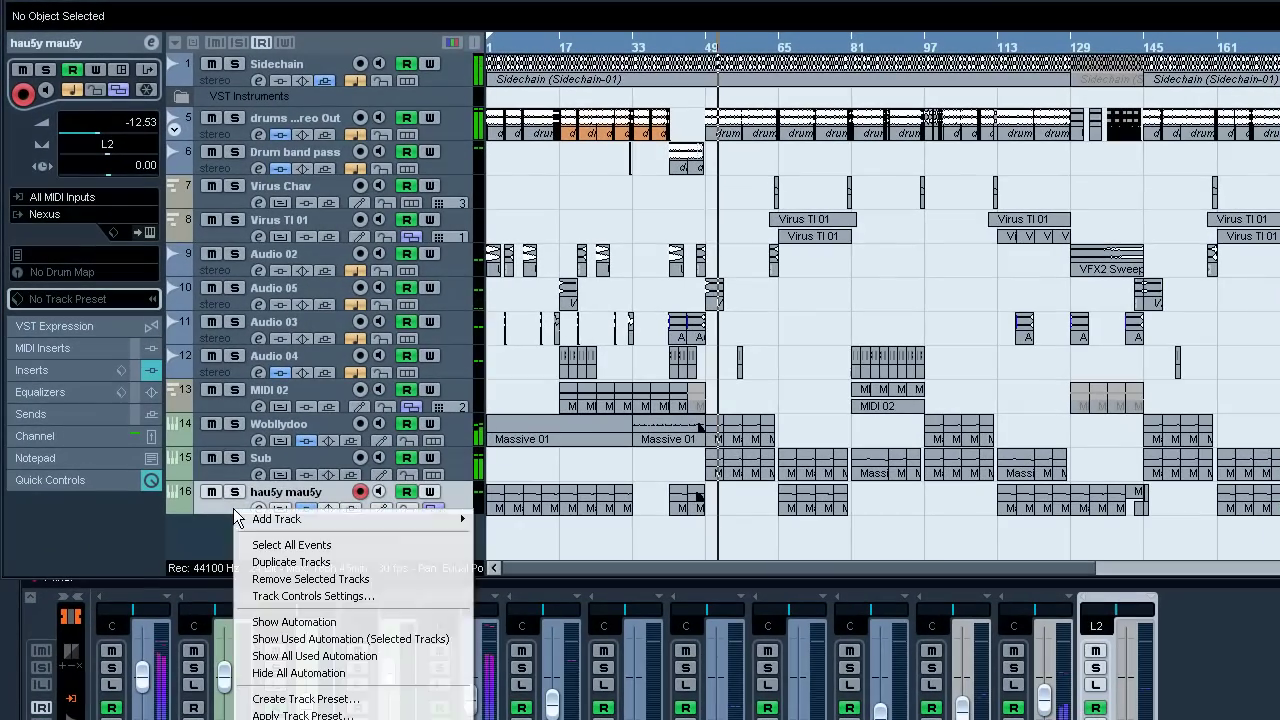
left_click(356, 659)
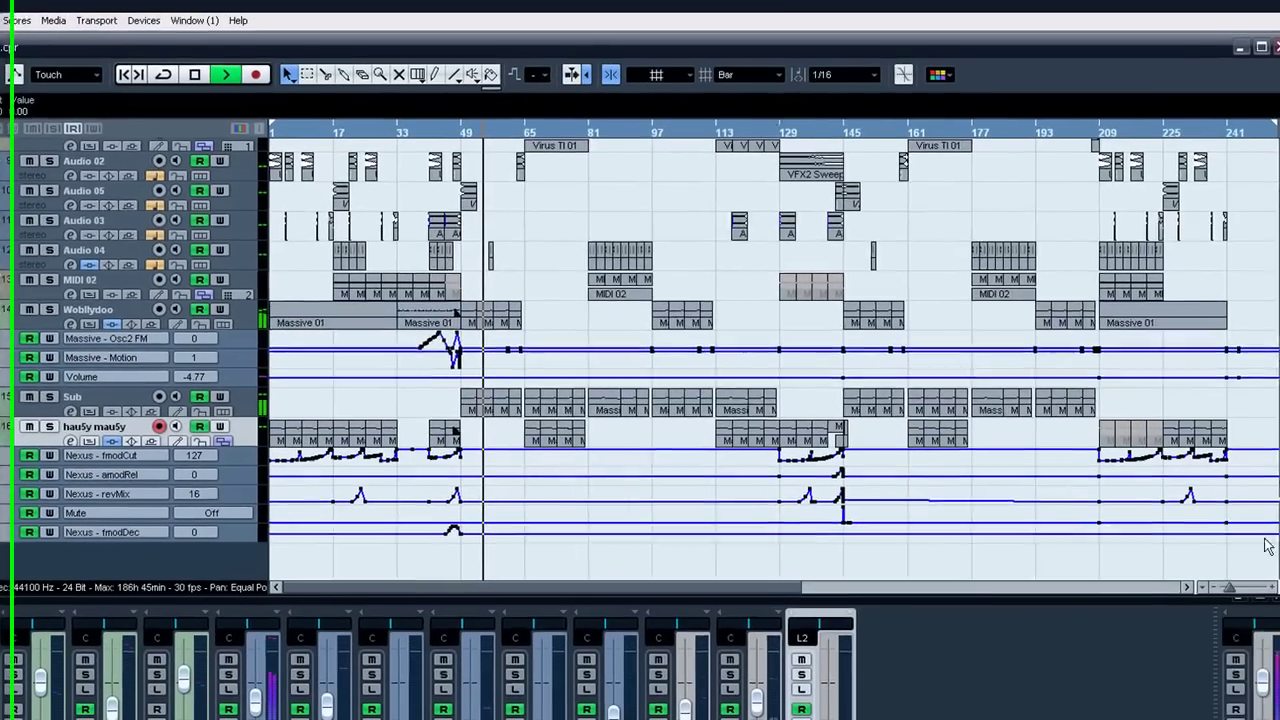
left_click_drag(1257, 541, 1257, 532)
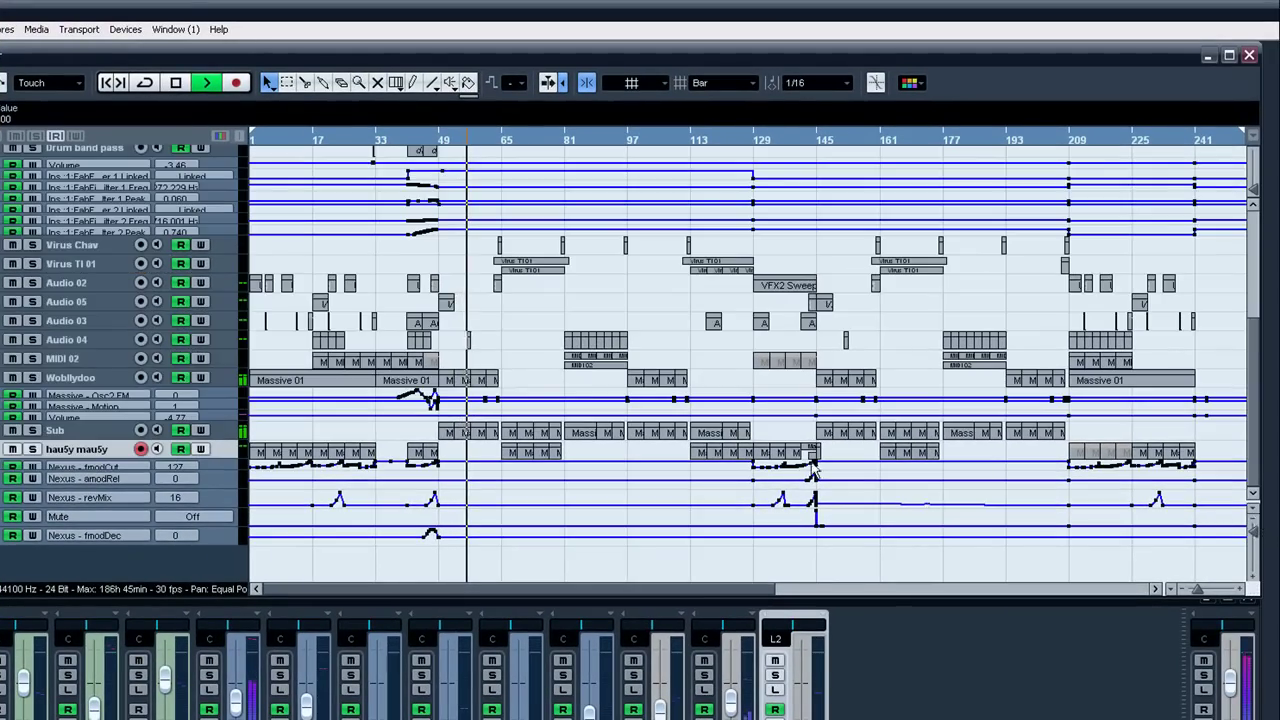
scroll(718, 468, "up", 3)
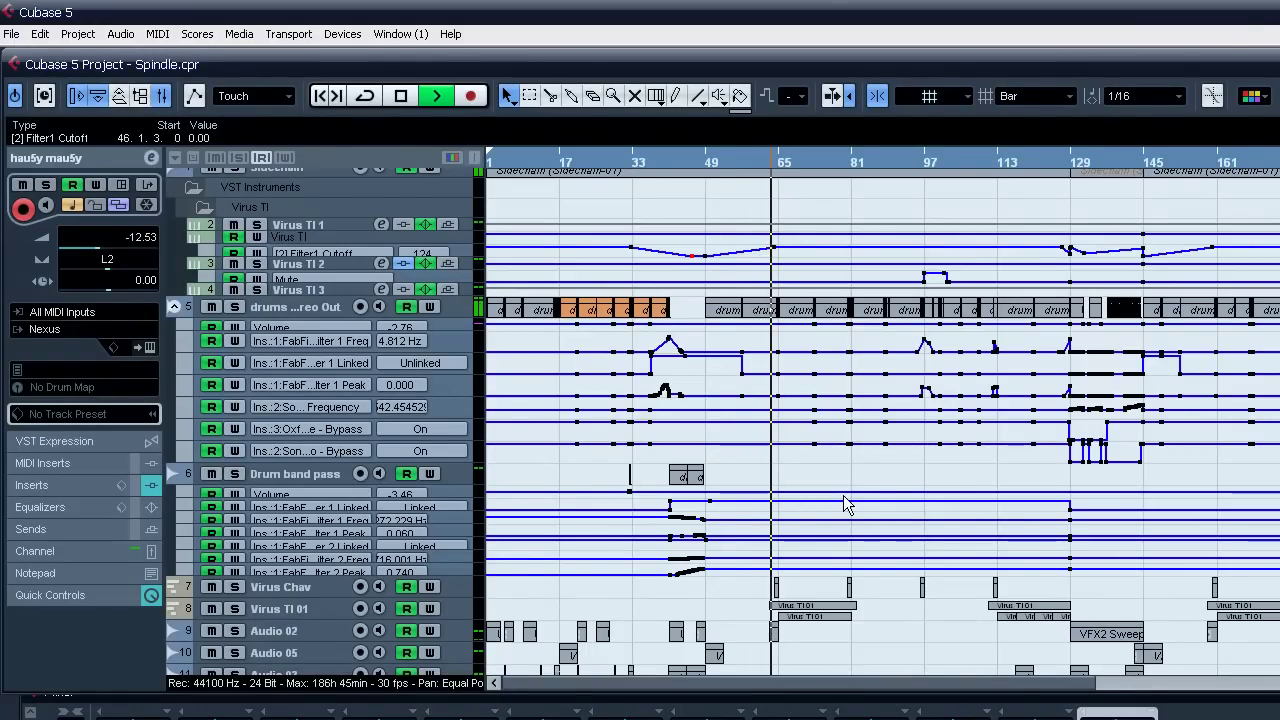
scroll(843, 495, "down", 5)
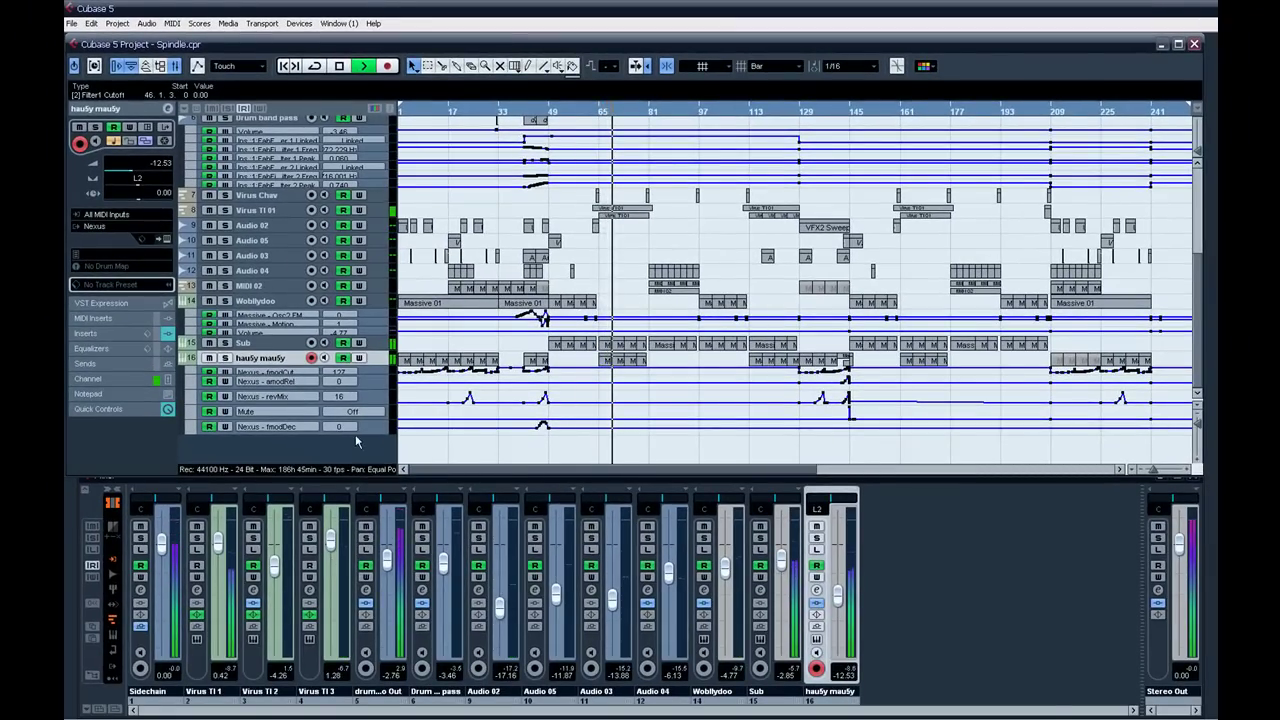
scroll(515, 377, "up", 1)
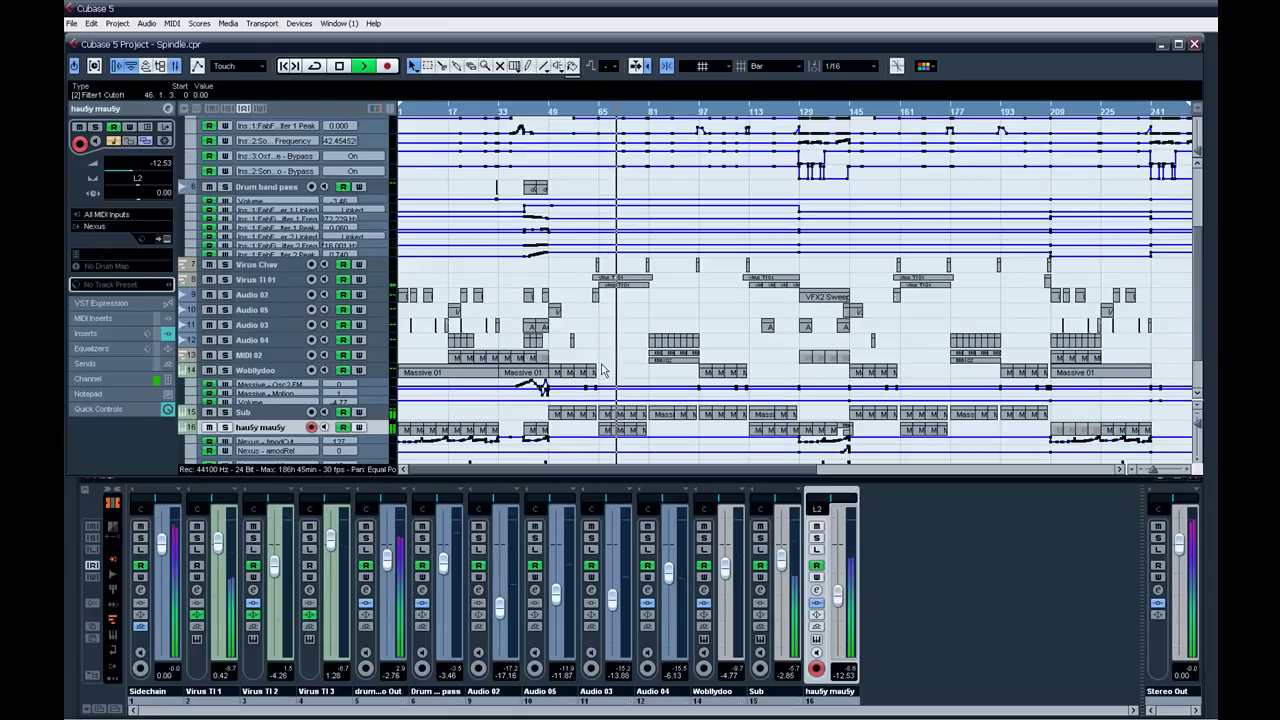
right_click(270, 415)
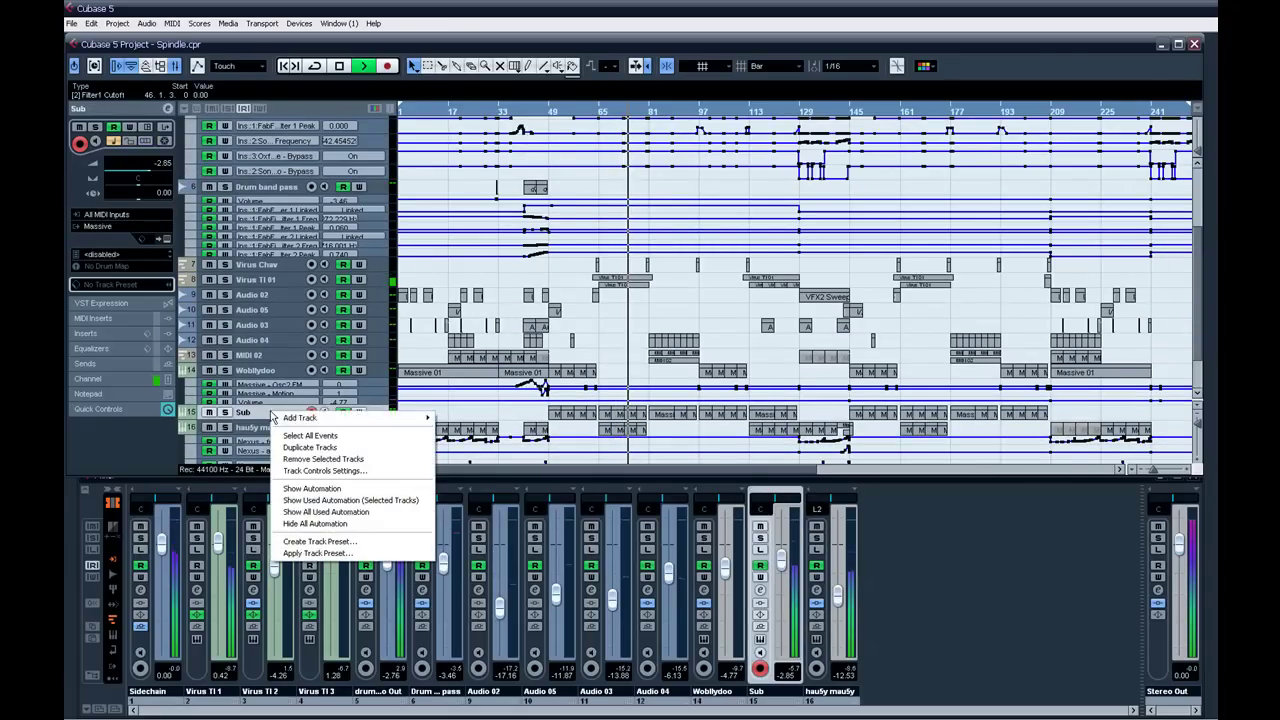
left_click(328, 524)
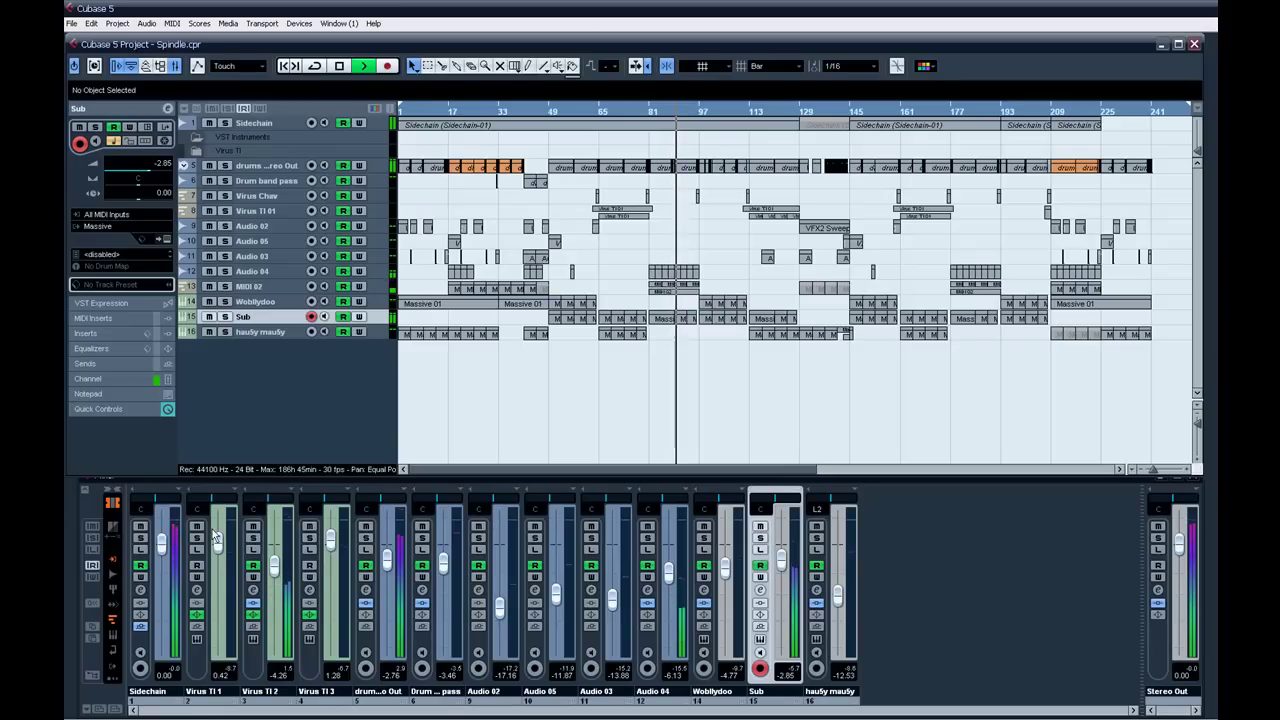
Expand the mixer to view the channels' large level meters, collapse it, and return to the project window.
left_click(86, 492)
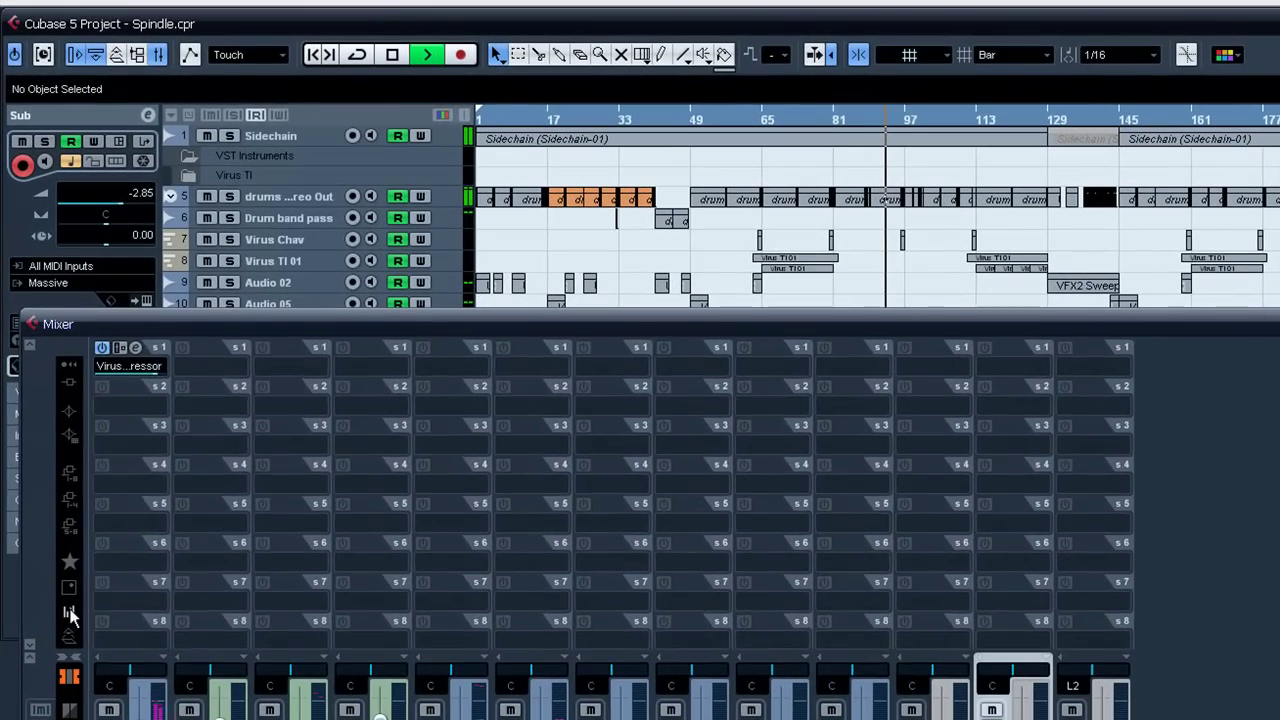
left_click(69, 611)
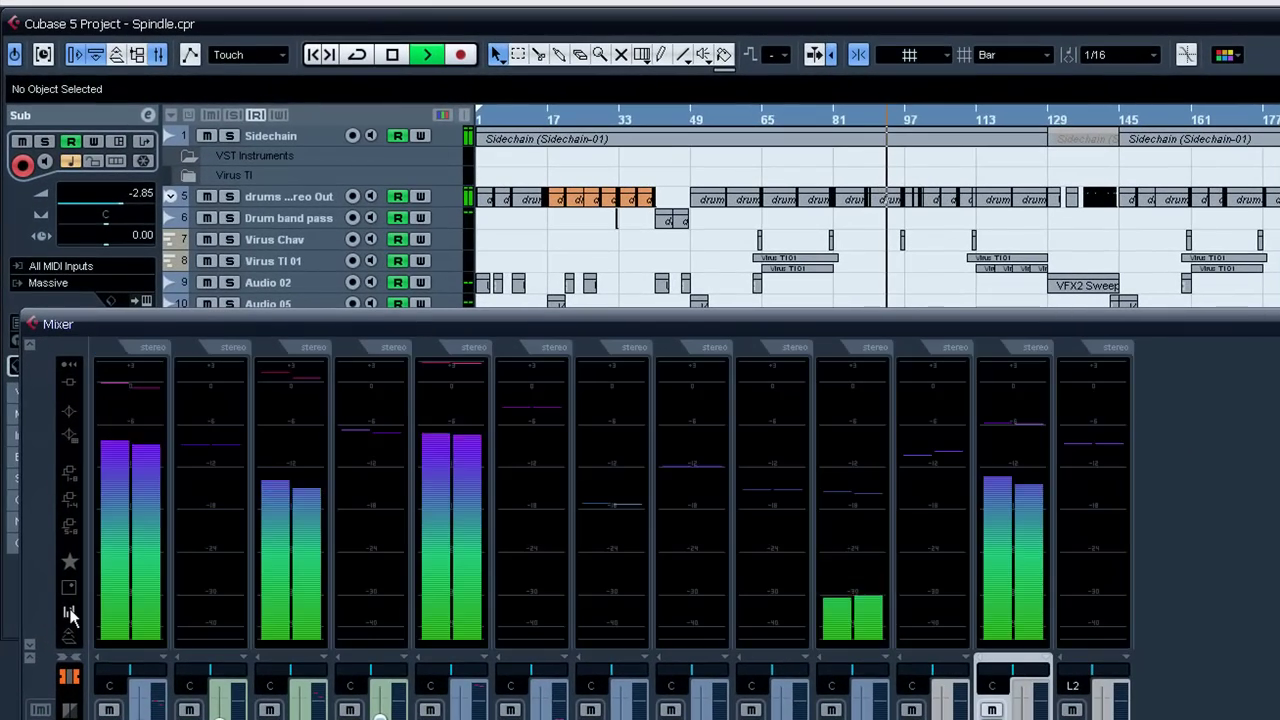
left_click(30, 648)
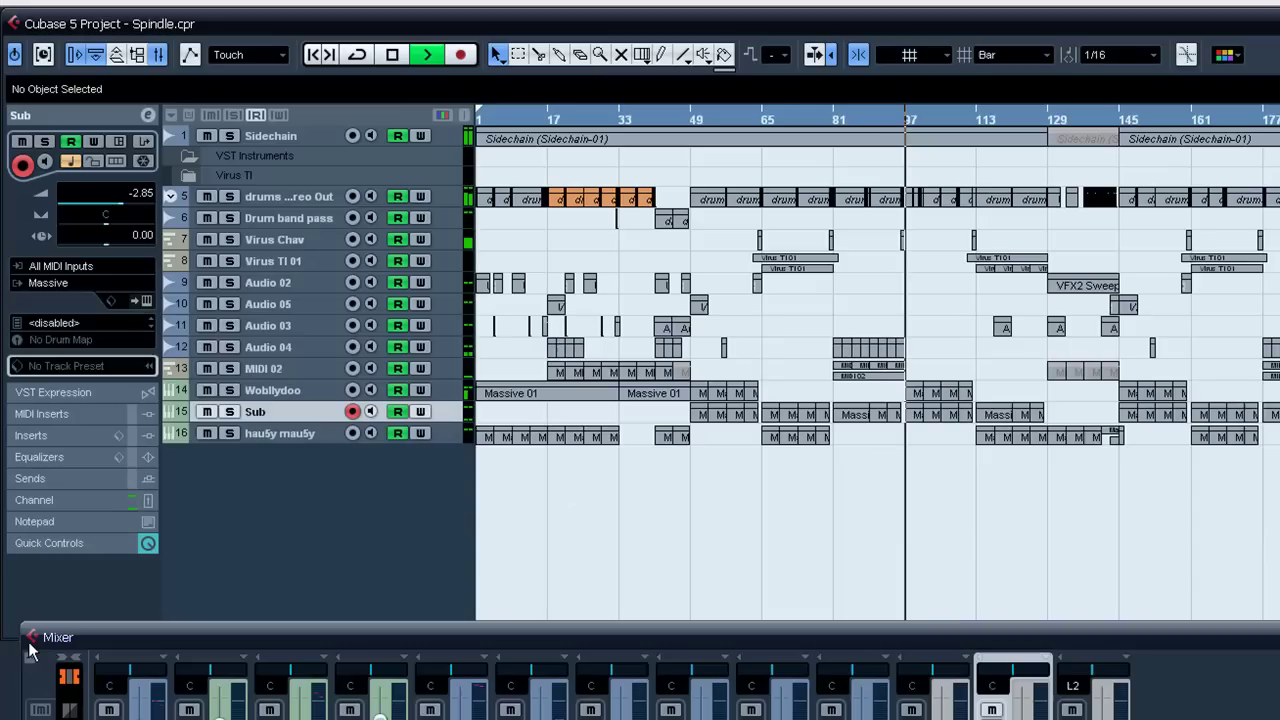
left_click(237, 578)
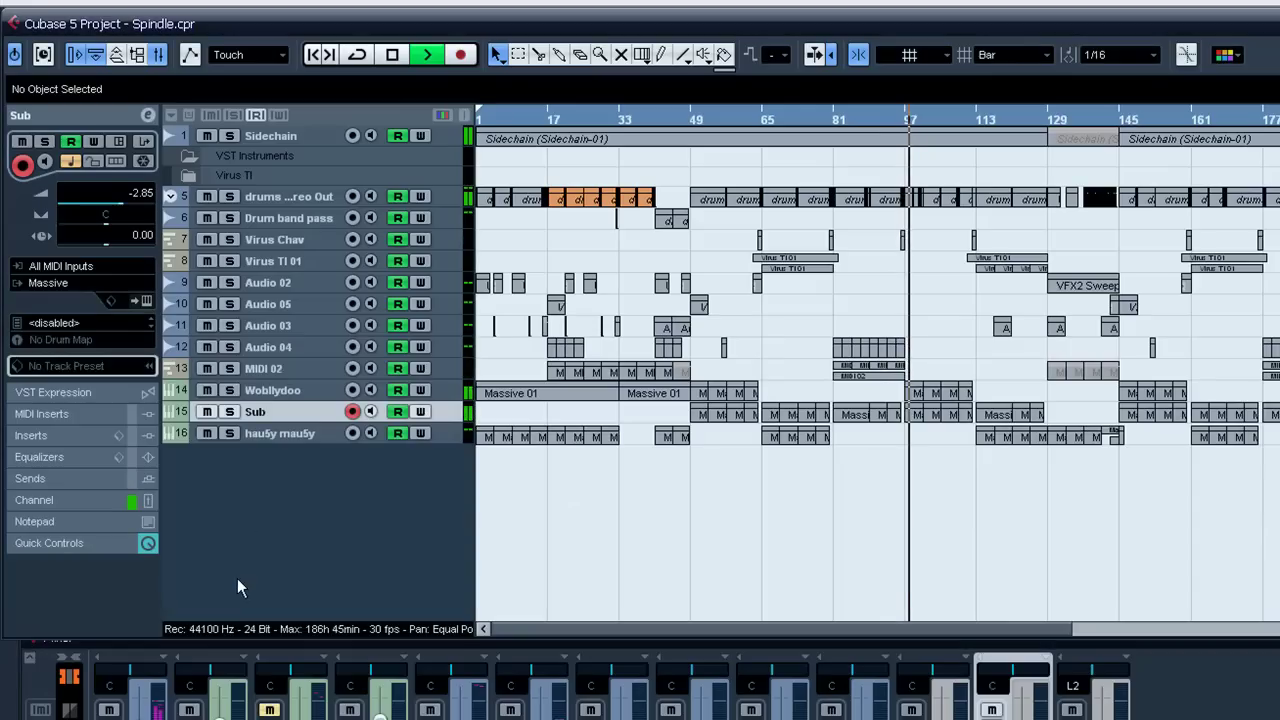
Show all used automation and enlarge the track rows to examine the Virus TI and drums lanes.
right_click(269, 438)
left_click(330, 580)
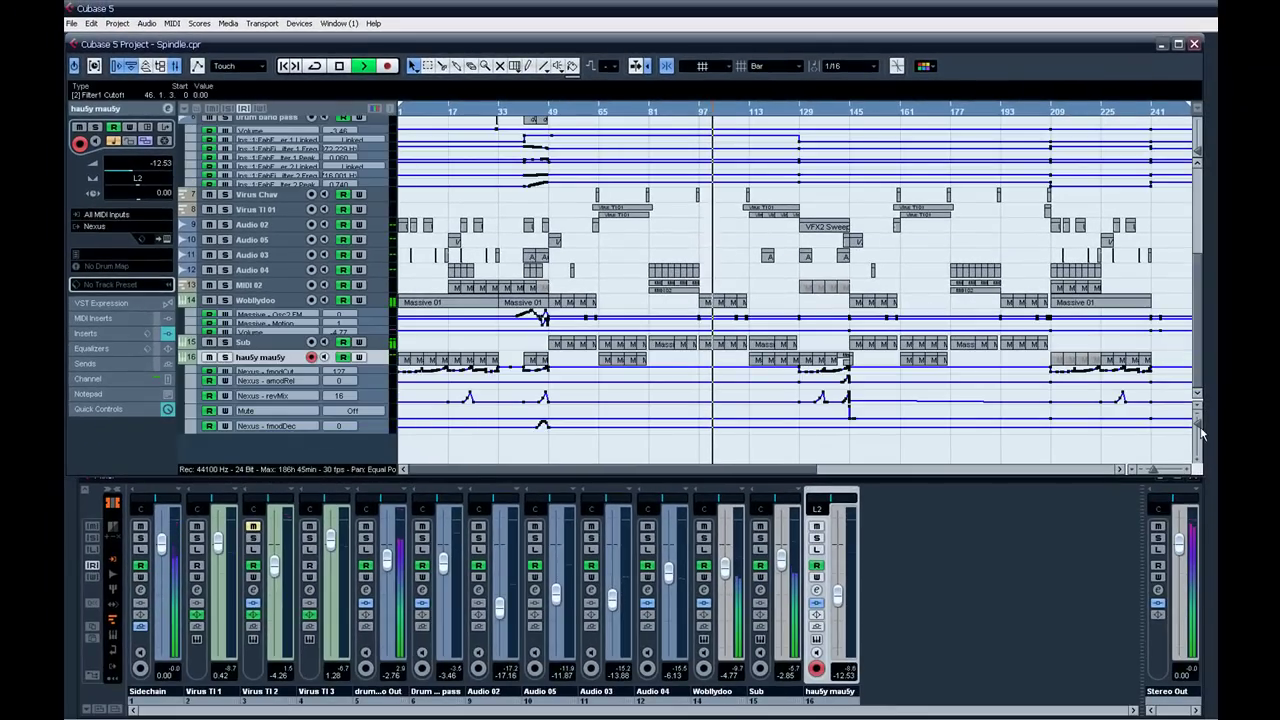
scroll(937, 343, "up", 5)
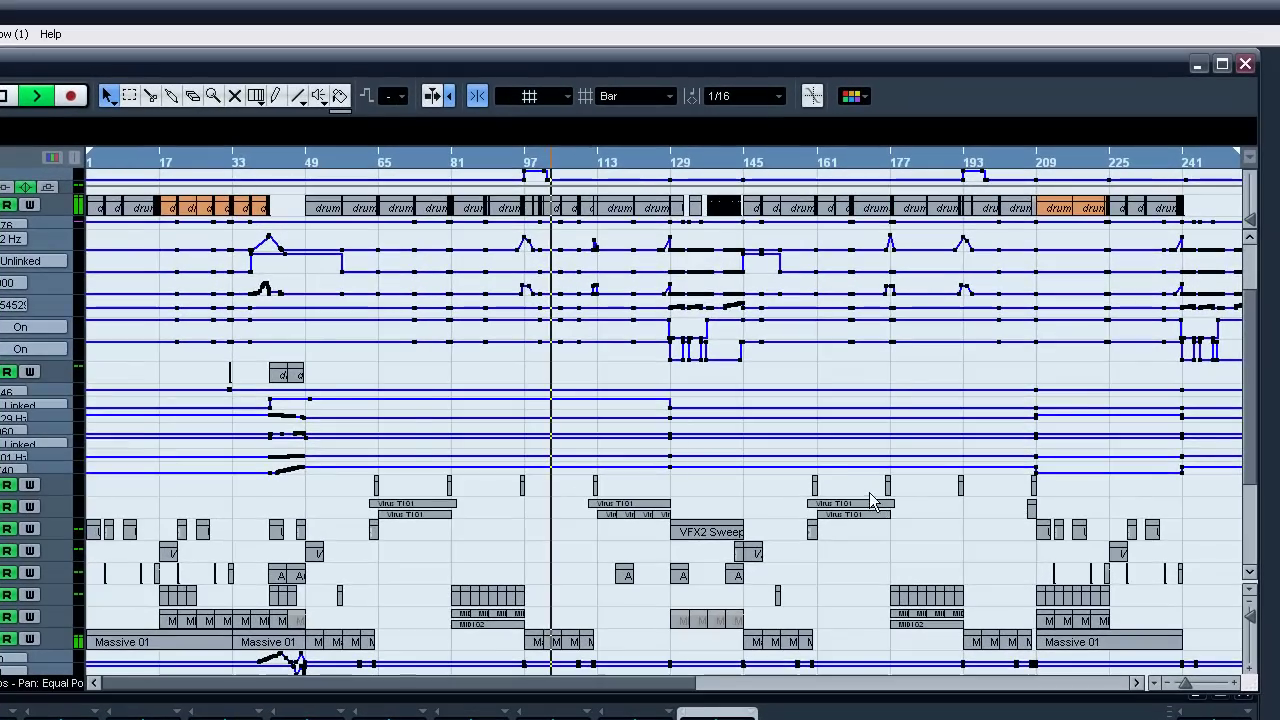
scroll(1000, 530, "up", 2)
scroll(1250, 612, "up", 1)
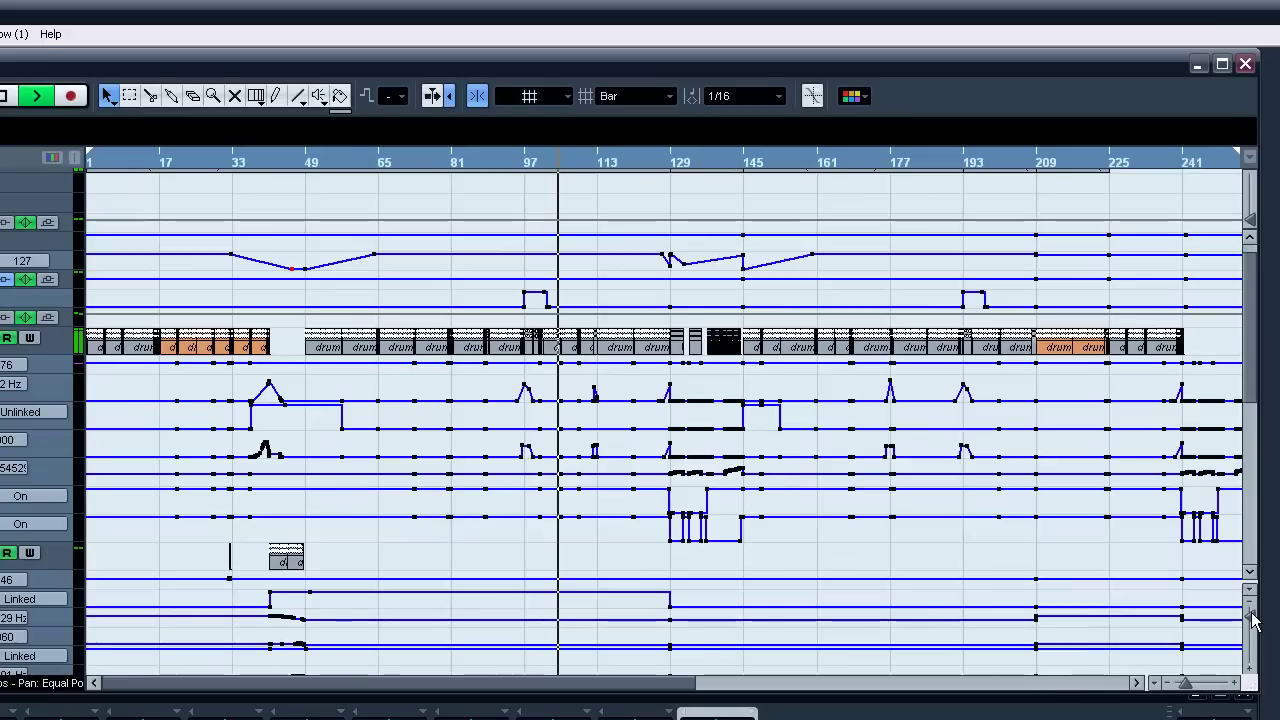
left_click(1251, 617)
left_click(1251, 617)
left_click(1251, 617)
left_click(1251, 617)
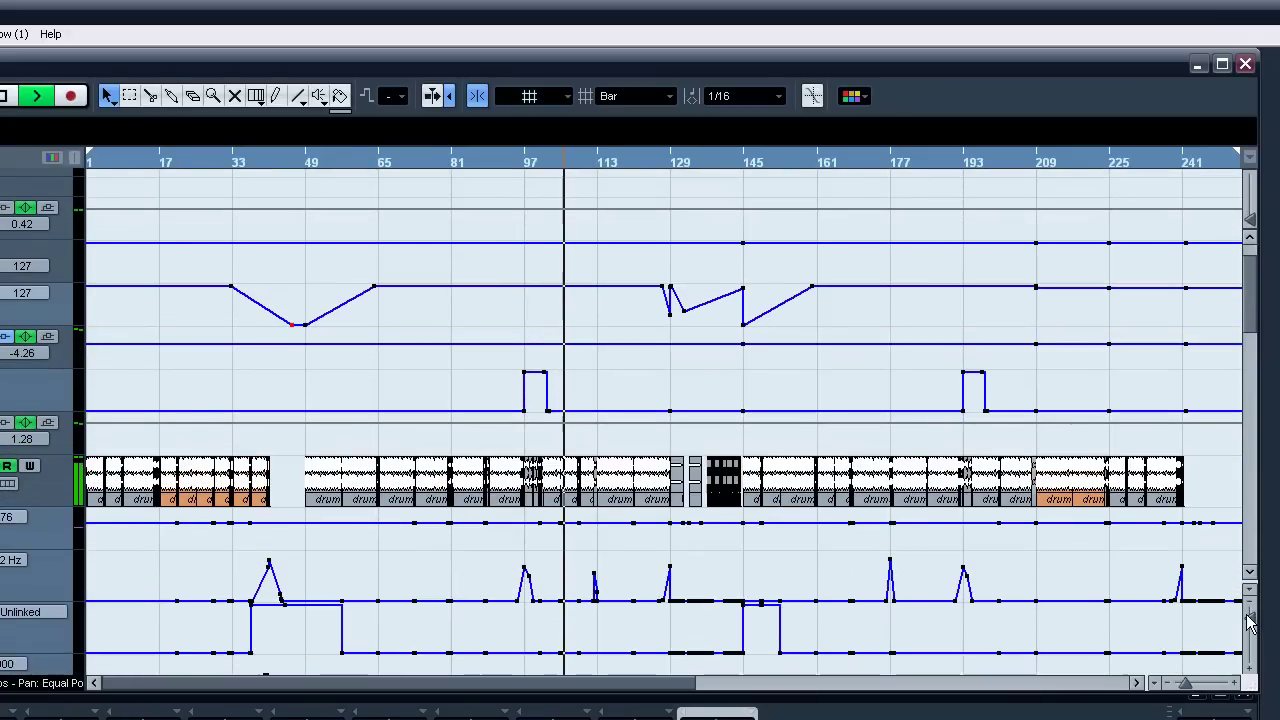
left_click(1251, 620)
left_click_drag(1251, 303, 1255, 343)
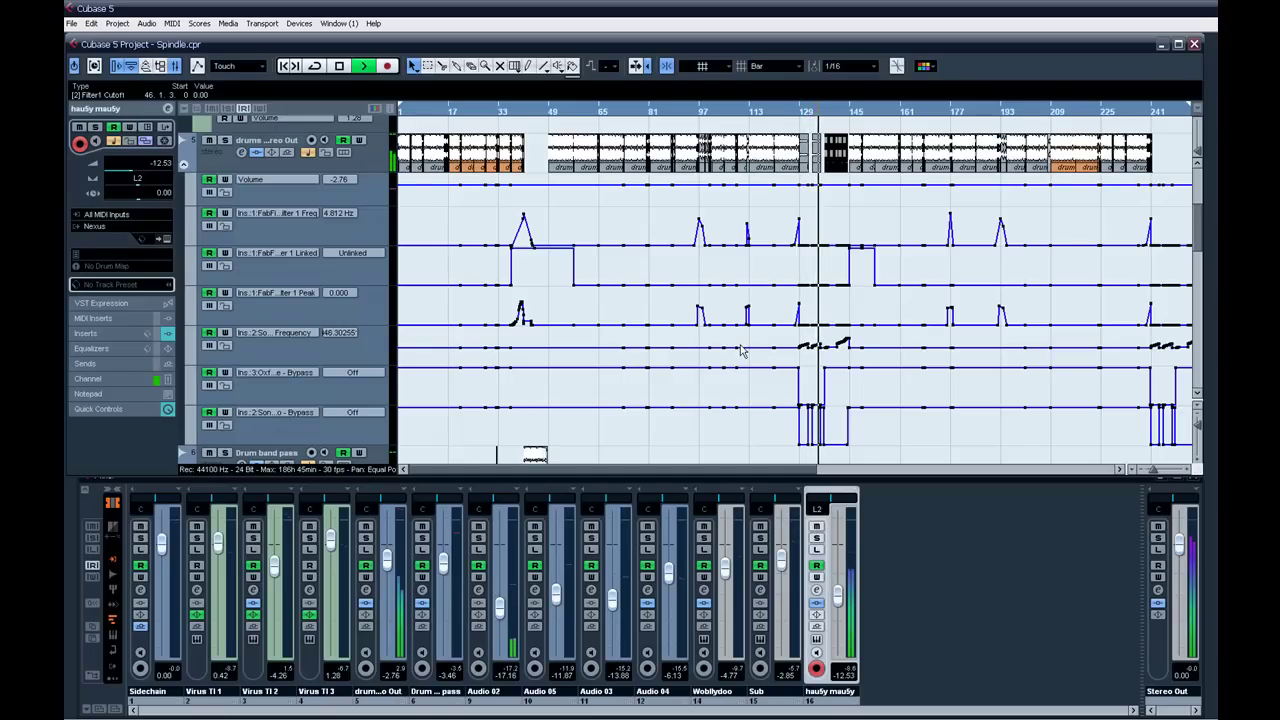
Examine the hau5y mau5y track's Nexus and Mute automation curves in close-up around bar 145.
scroll(741, 350, "down", 8)
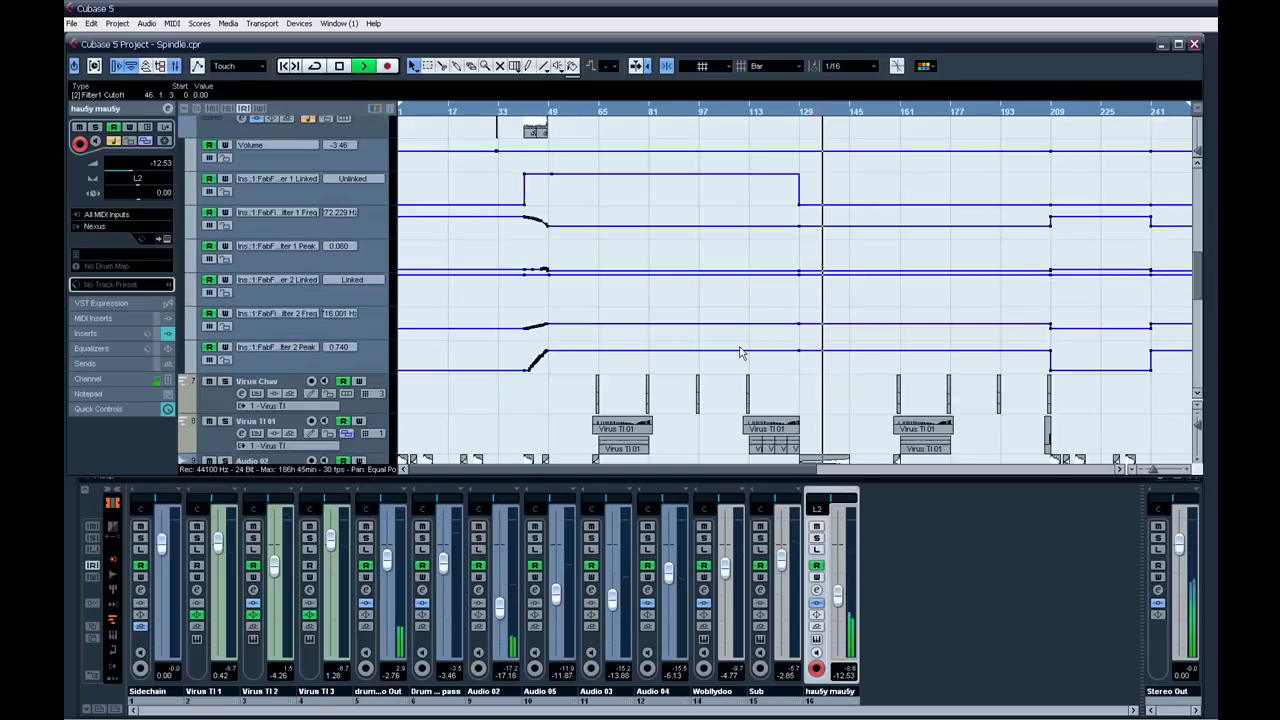
scroll(741, 350, "down", 10)
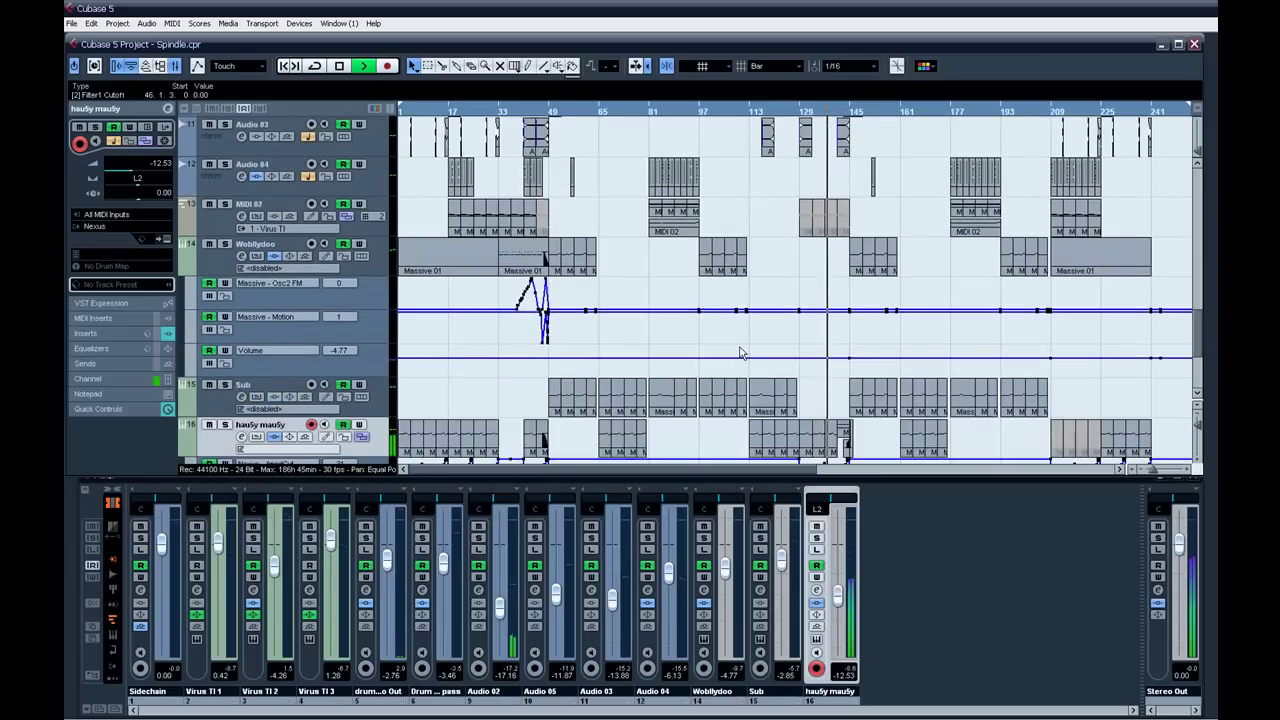
scroll(741, 352, "down", 3)
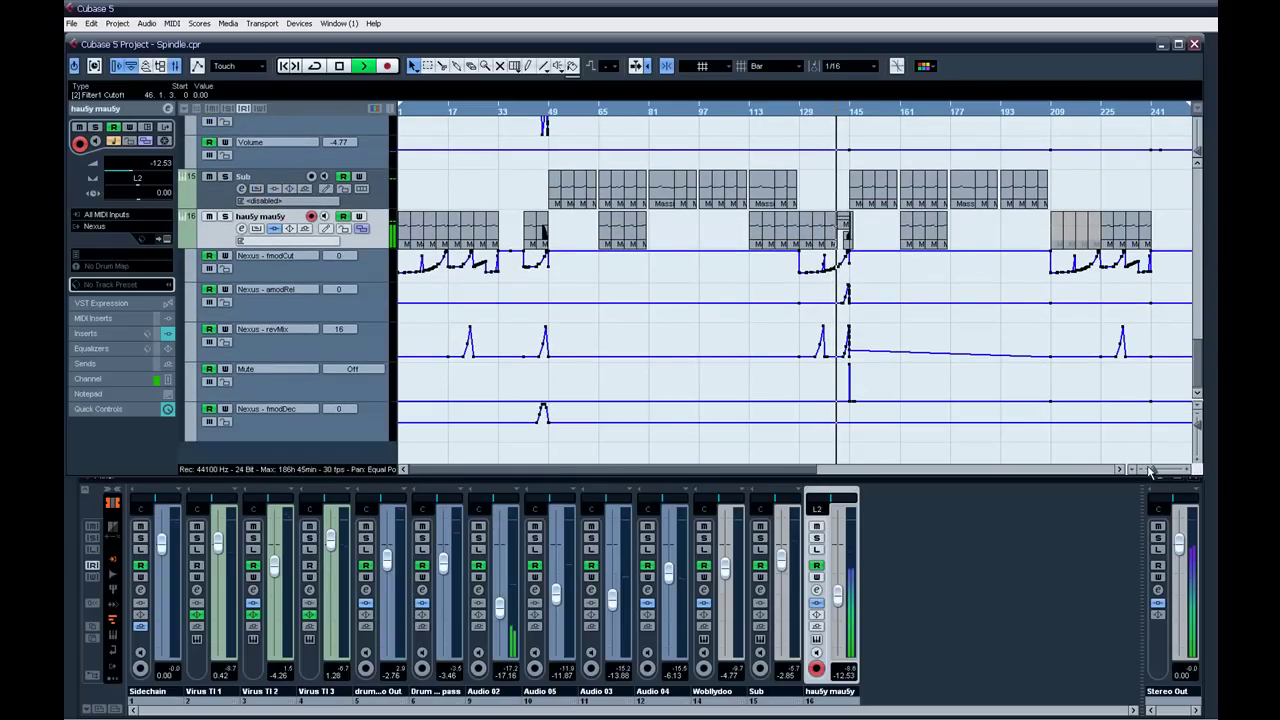
key("h")
key("h")
key("h")
key("h")
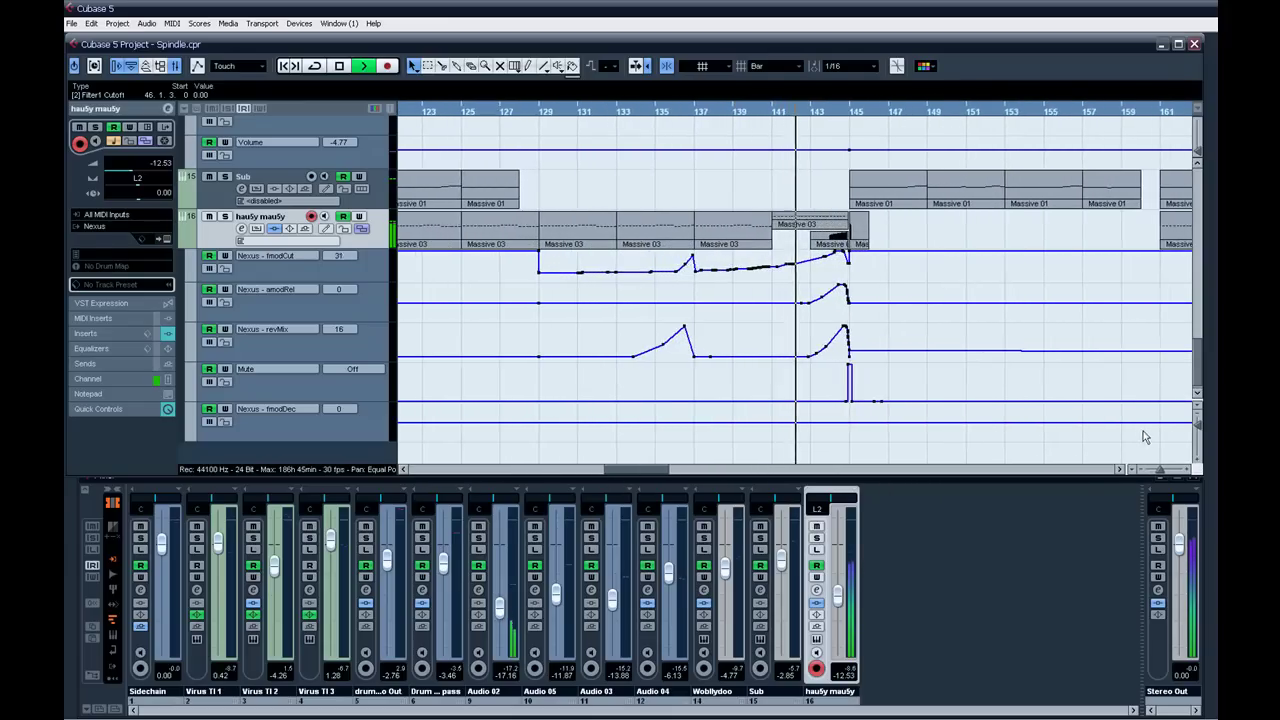
key("h")
key("h")
key("h")
key("h")
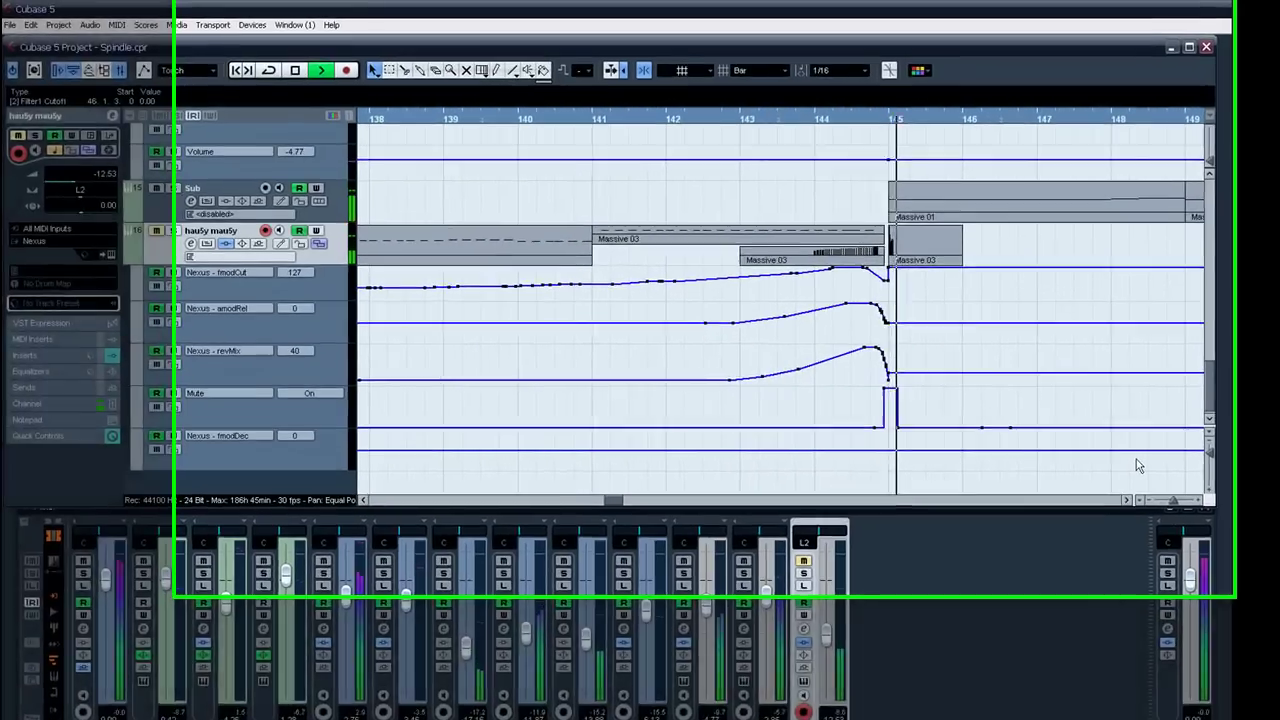
Zoom back out and reduce the track rows to survey the automation across the whole arrangement.
key("g")
key("g")
key("g")
key("g")
key("g")
key("g")
key("g")
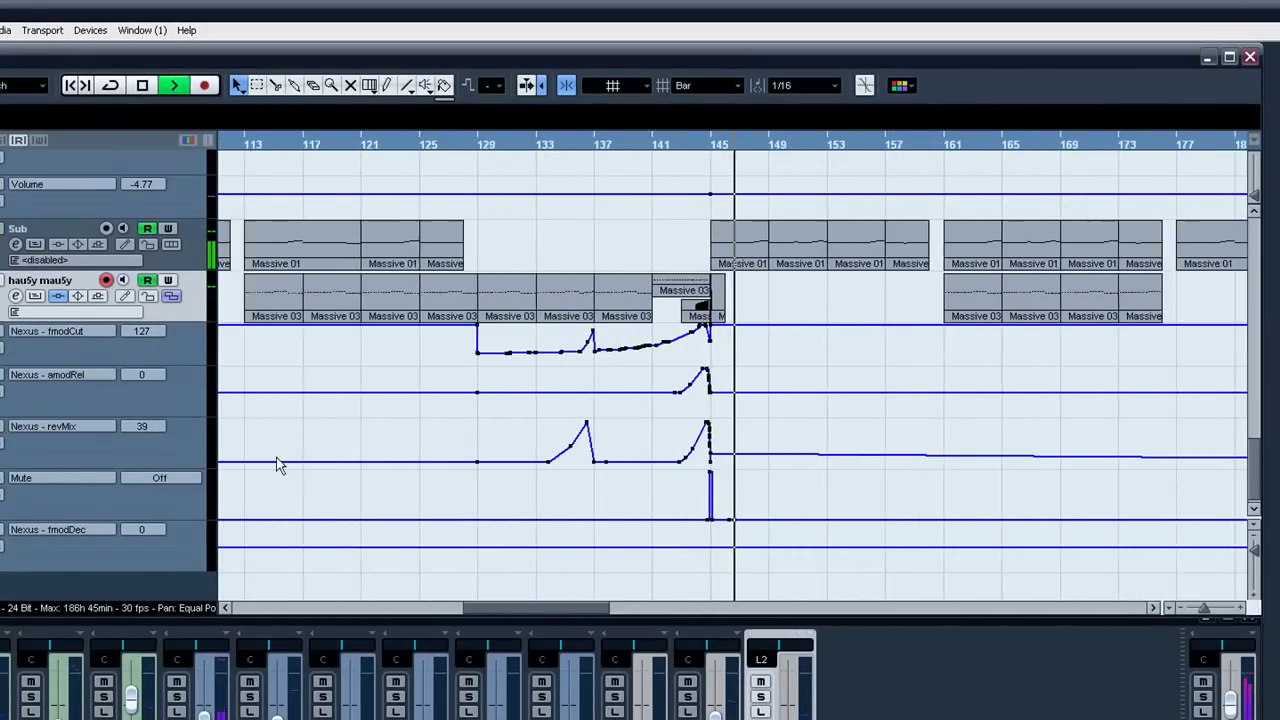
scroll(480, 455, "up", 4)
key("g")
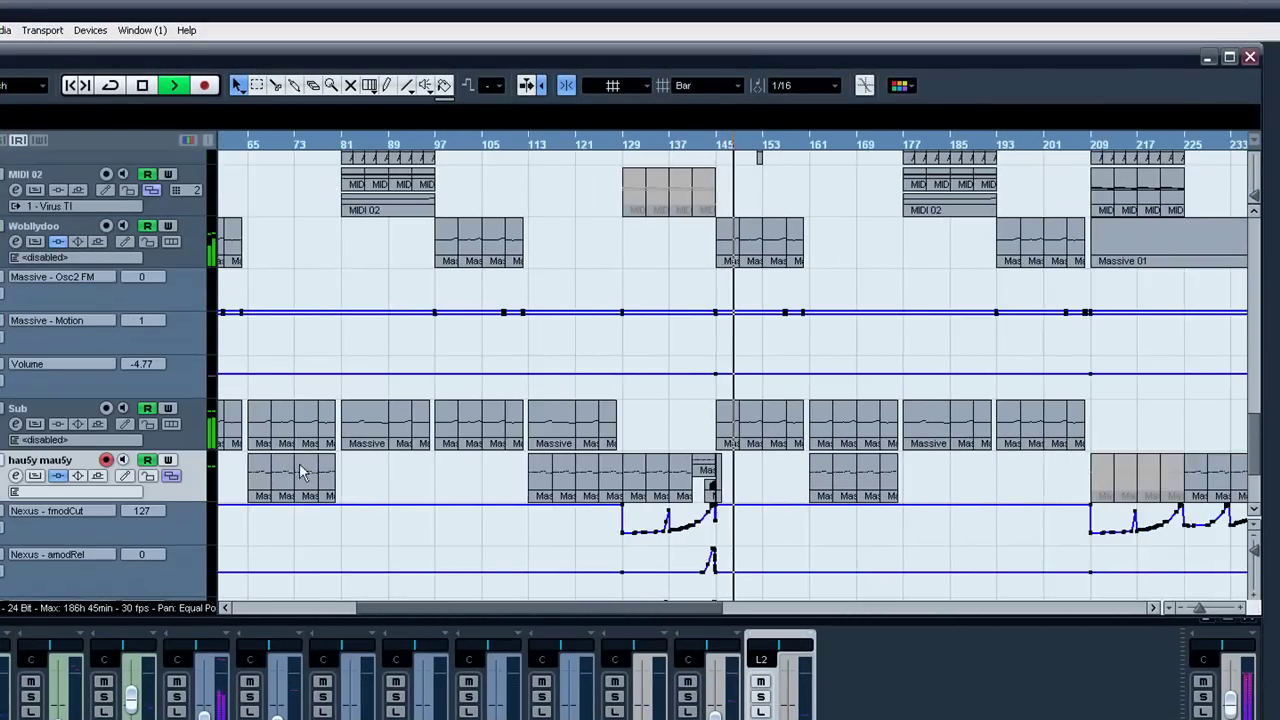
scroll(1060, 510, "up", 2)
left_click_drag(1252, 556, 1256, 545)
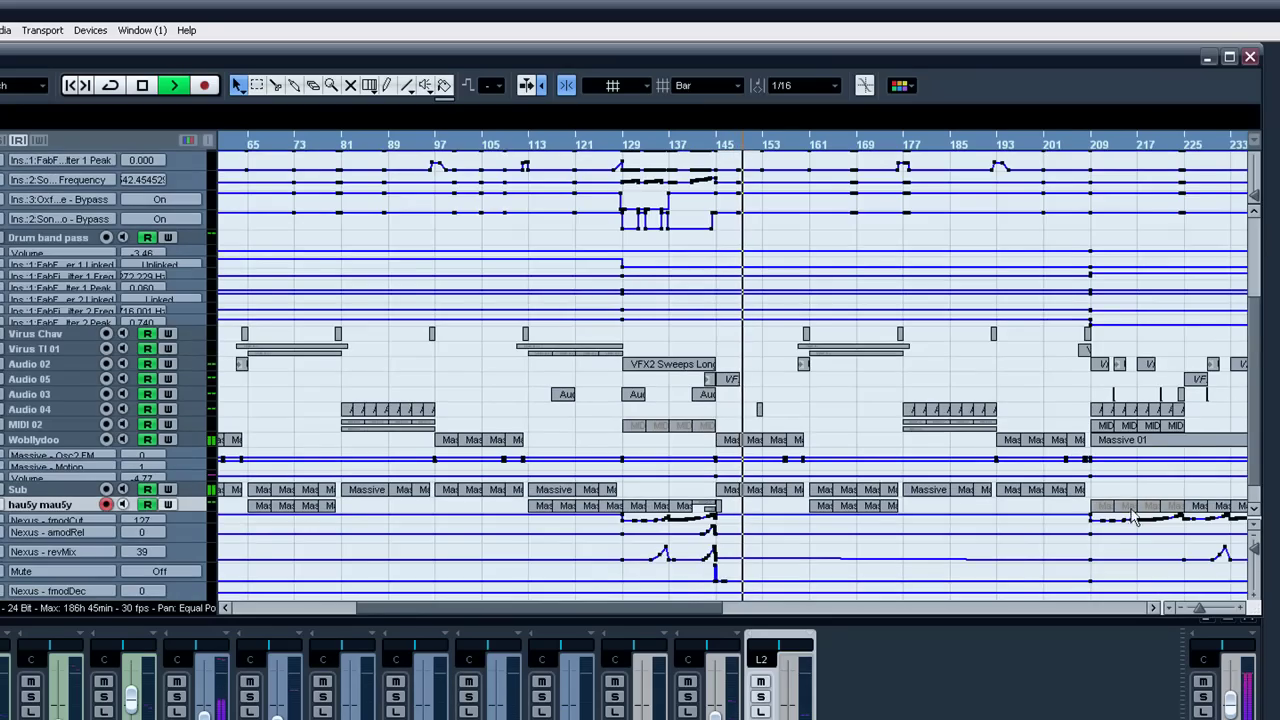
key("g")
scroll(533, 446, "up", 2)
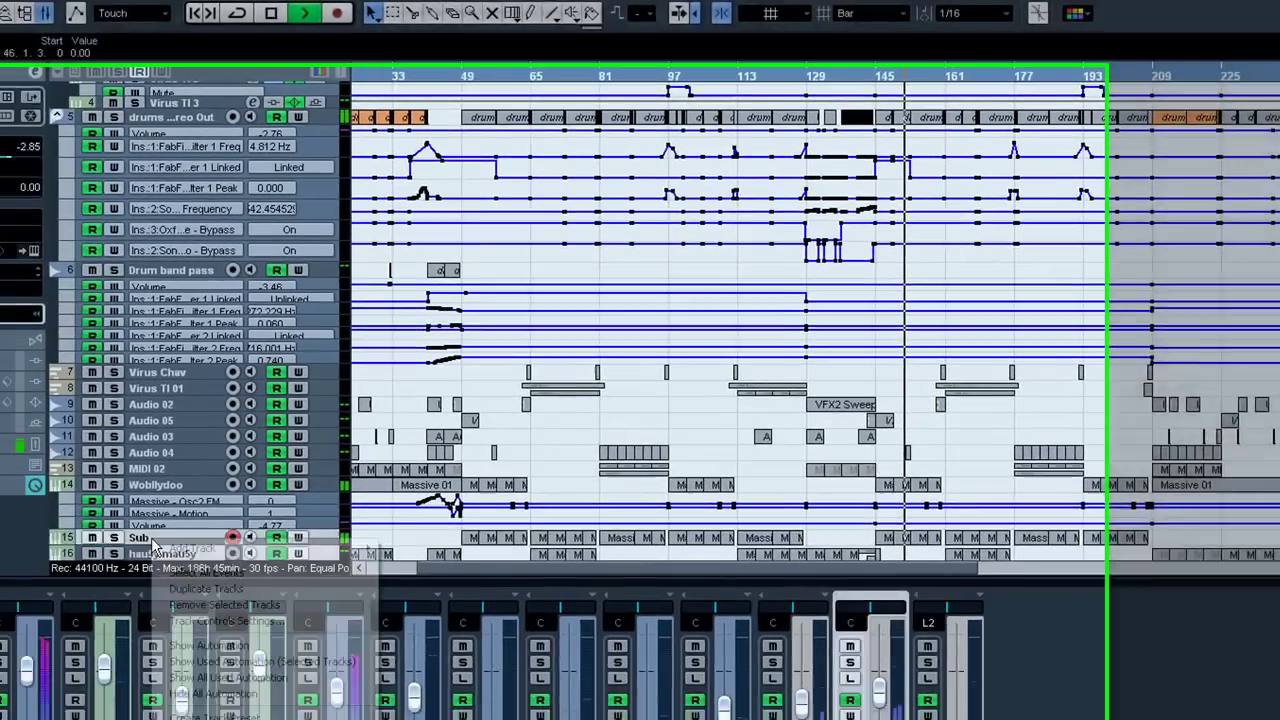
Hide all automation lanes in the track list.
right_click(39, 581)
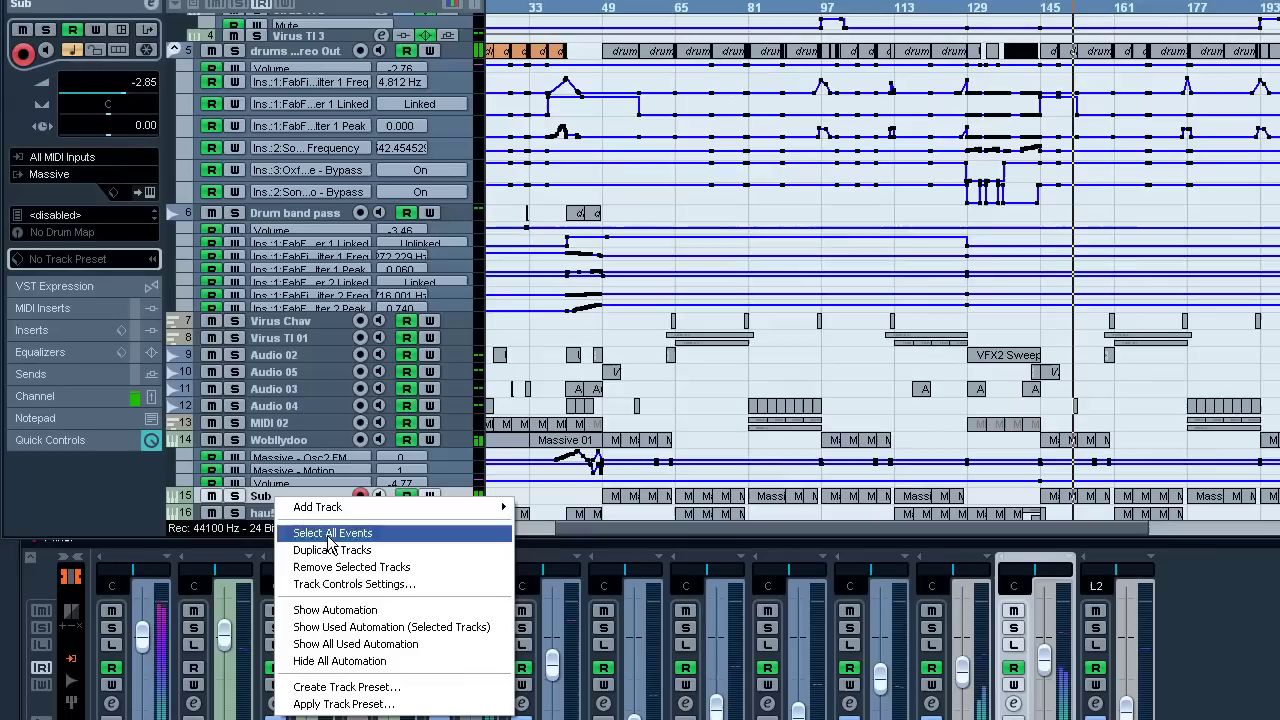
left_click(378, 661)
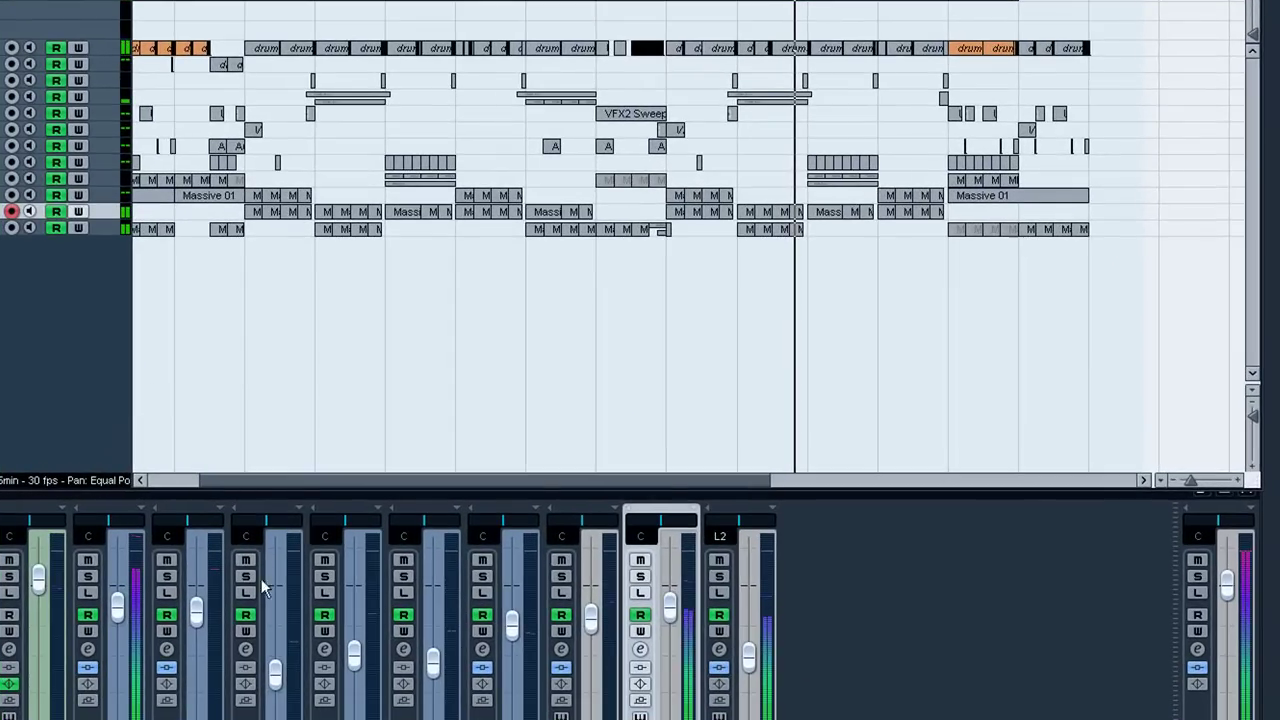
Select the drums channel, open Wobllydoo's SSL Channel Stereo insert to examine its EQ and dynamics settings, and close it.
left_click(84, 652)
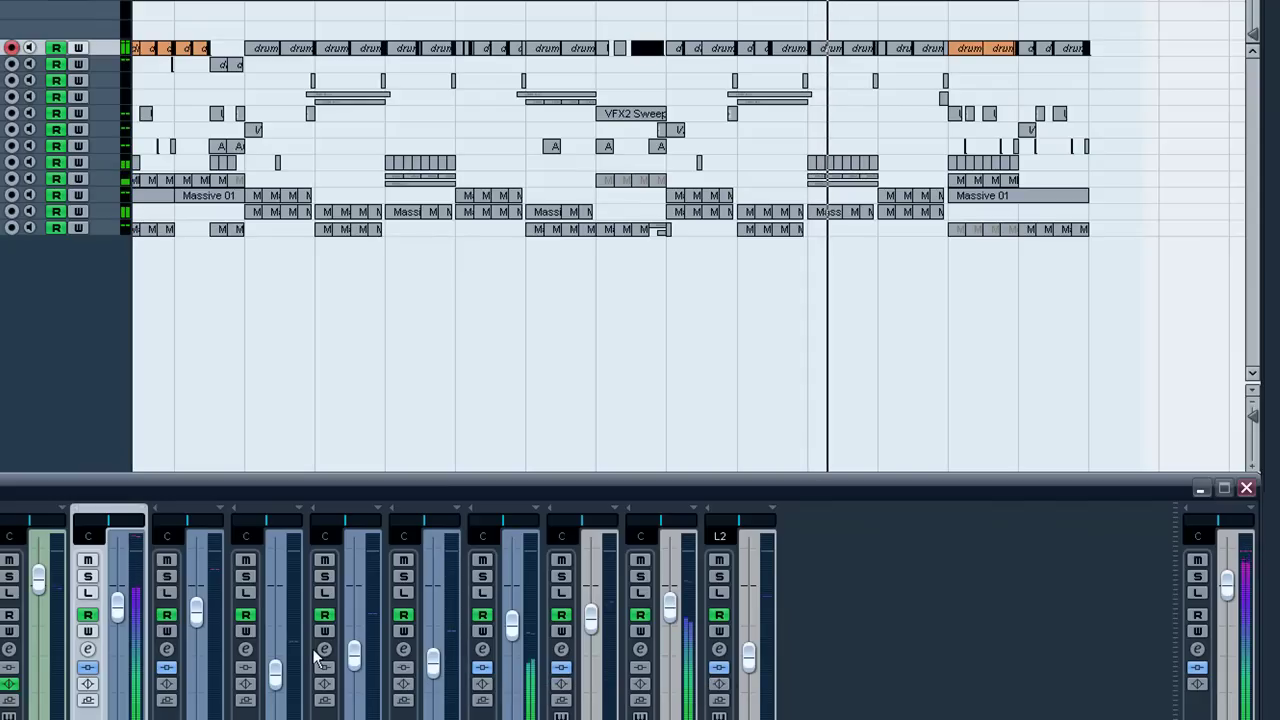
left_click(575, 660)
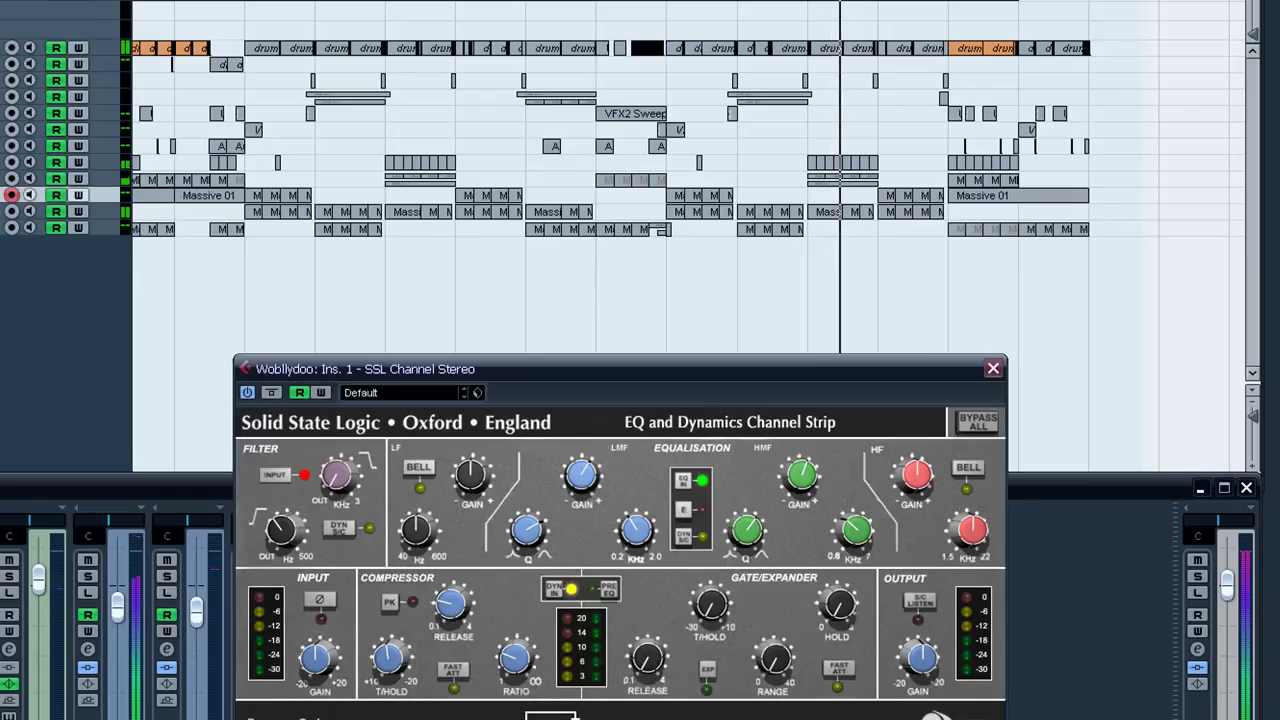
left_click_drag(597, 369, 529, 350)
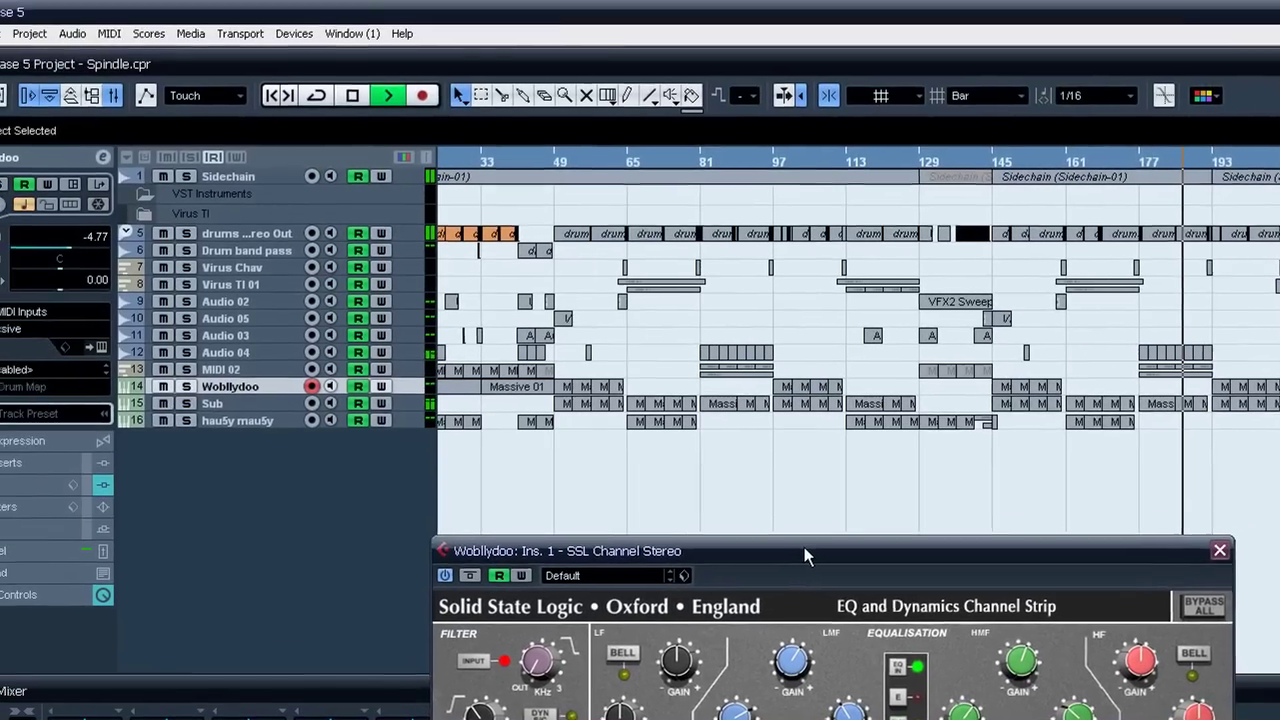
left_click_drag(804, 547, 793, 550)
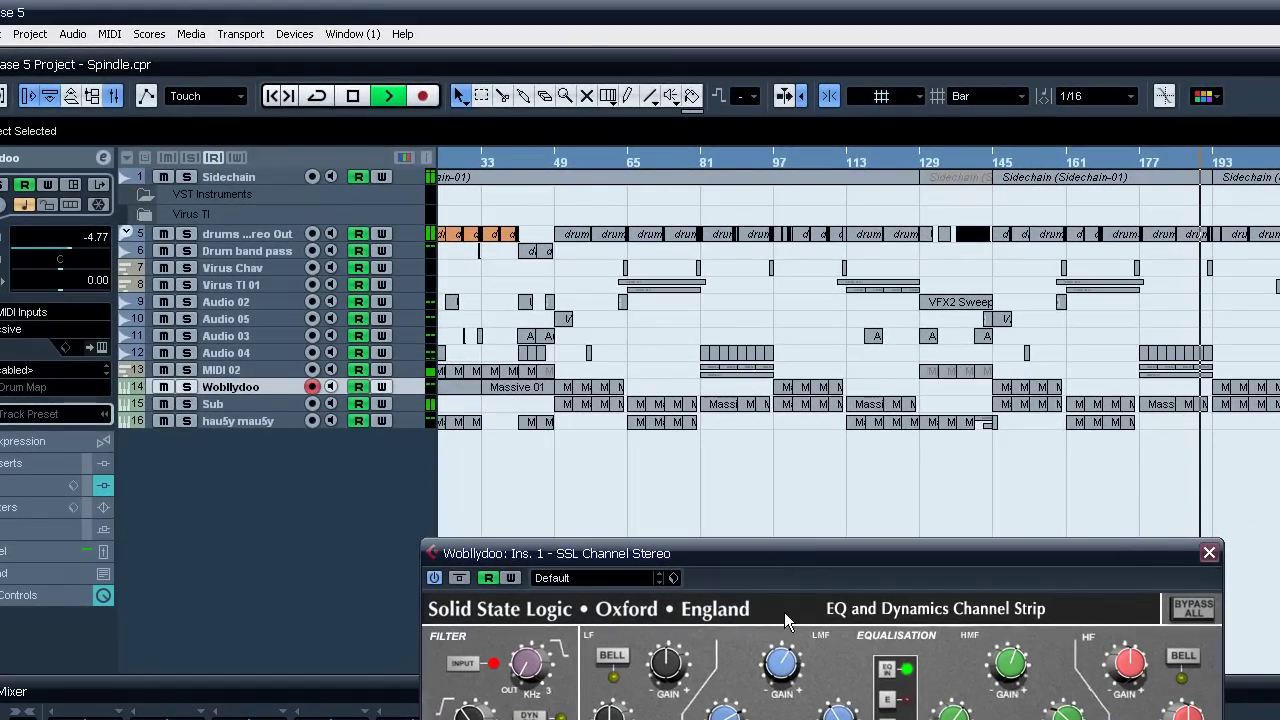
left_click_drag(812, 556, 876, 556)
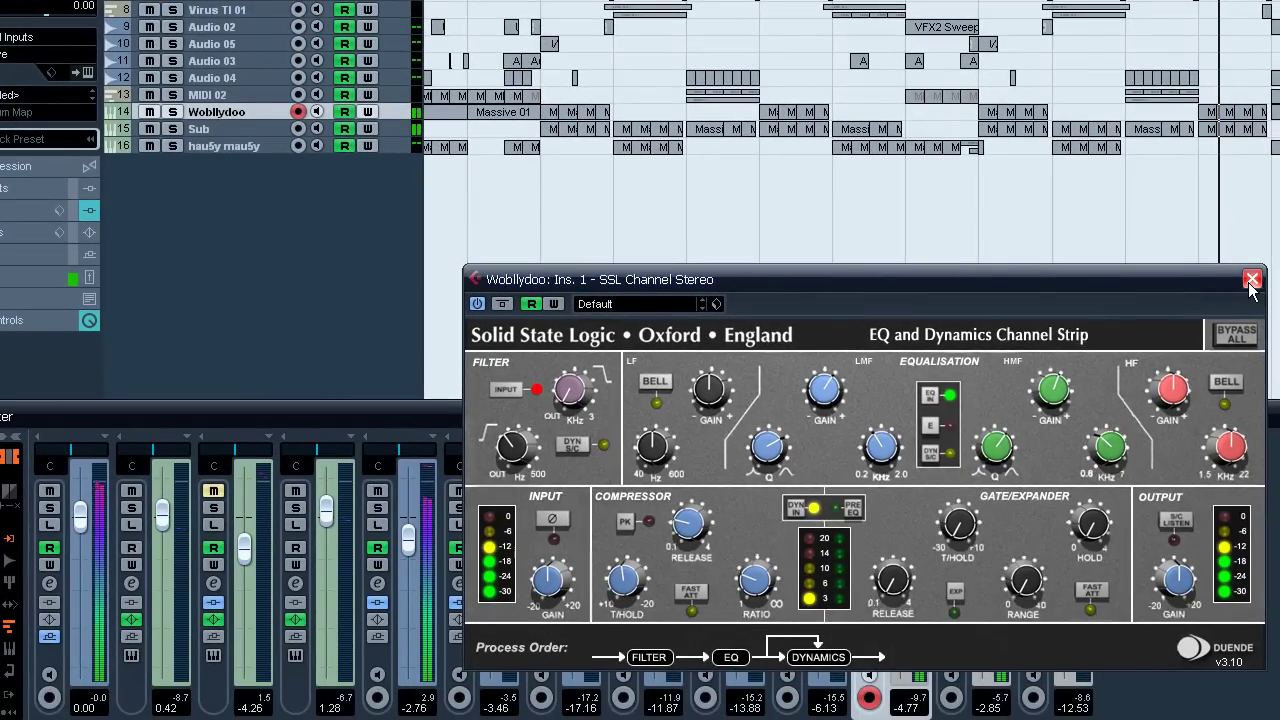
left_click(1251, 280)
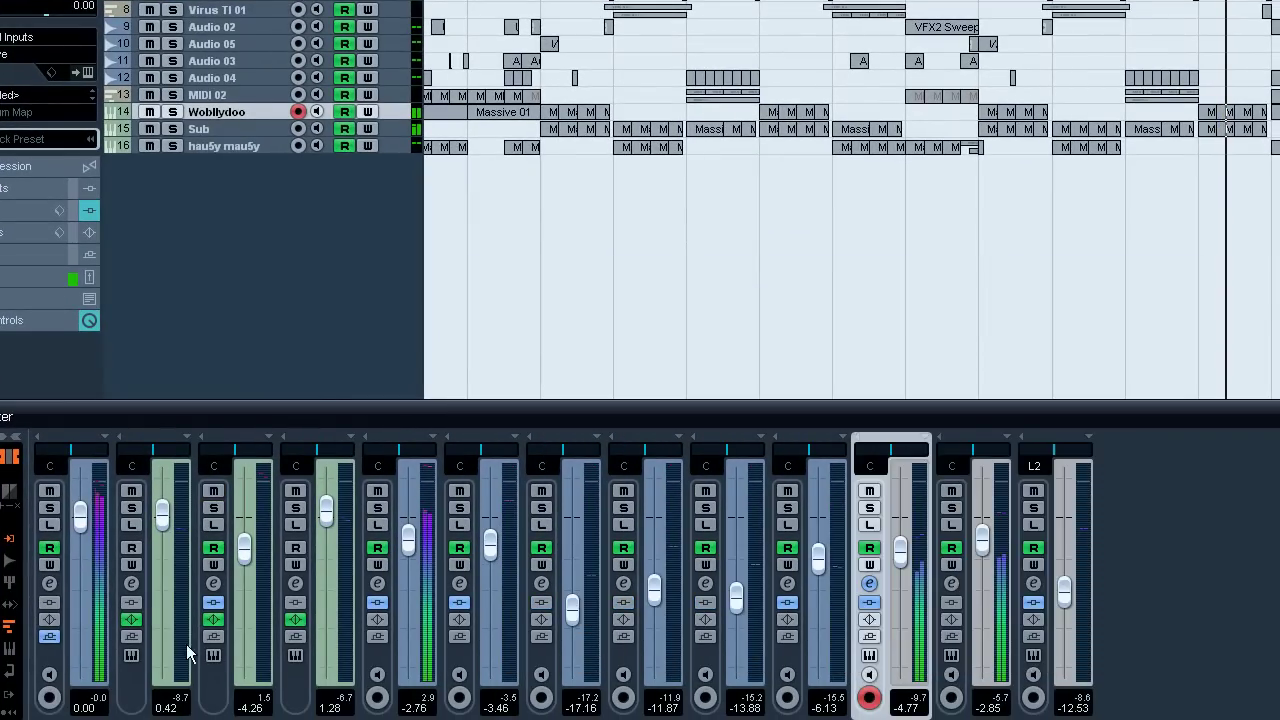
Open the Virus TI instrument, review its Browser, Filter, LFO, Matrix, Arp, FX 1 and FX 2 pages, and close it.
left_click(135, 656)
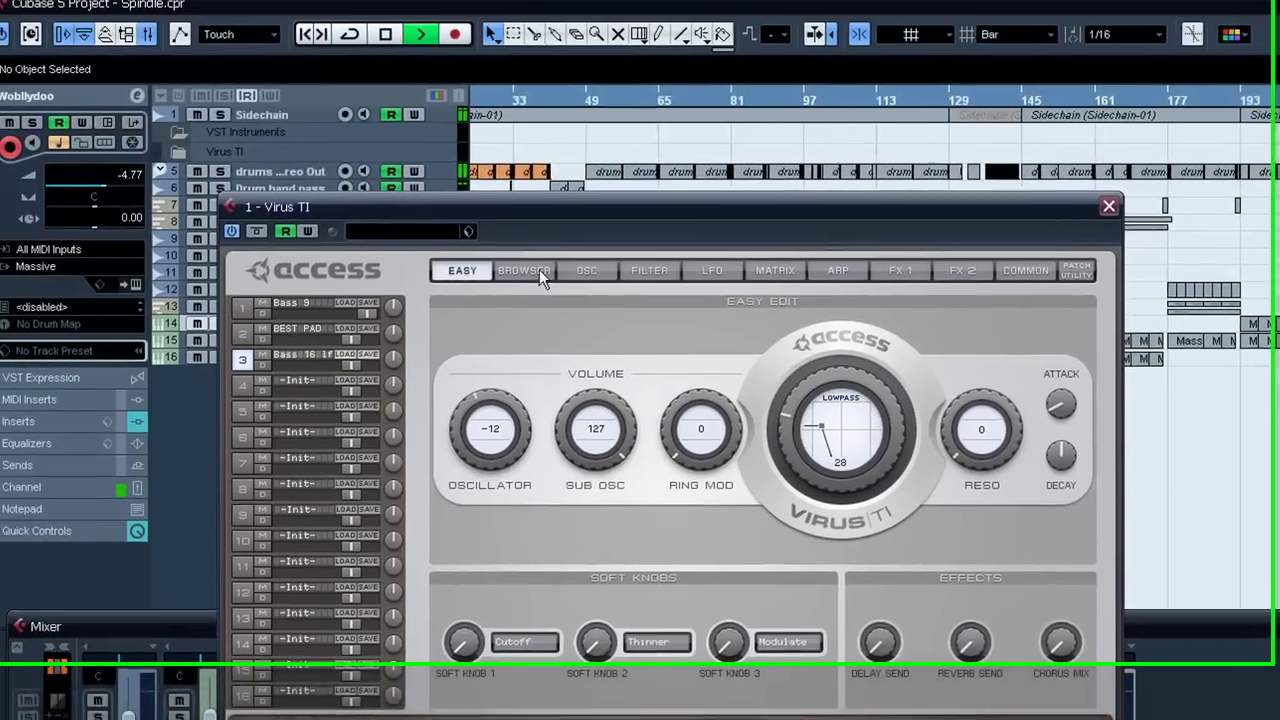
left_click(481, 68)
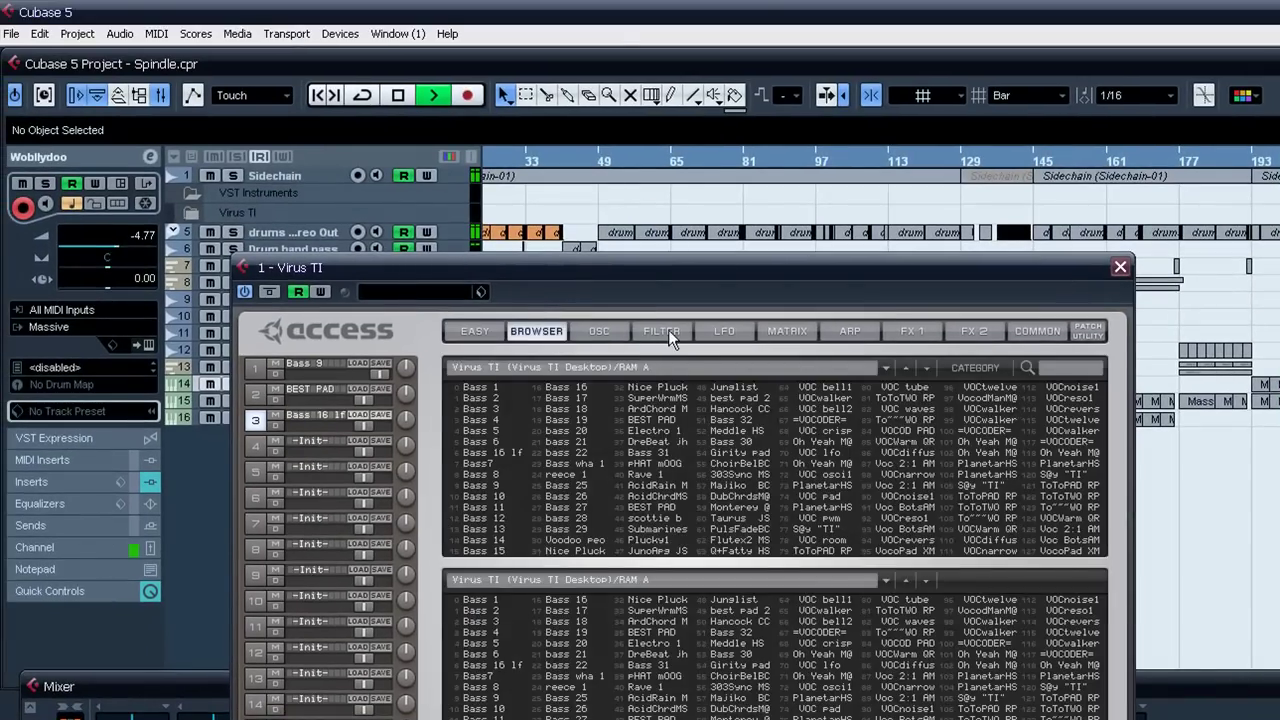
left_click(662, 332)
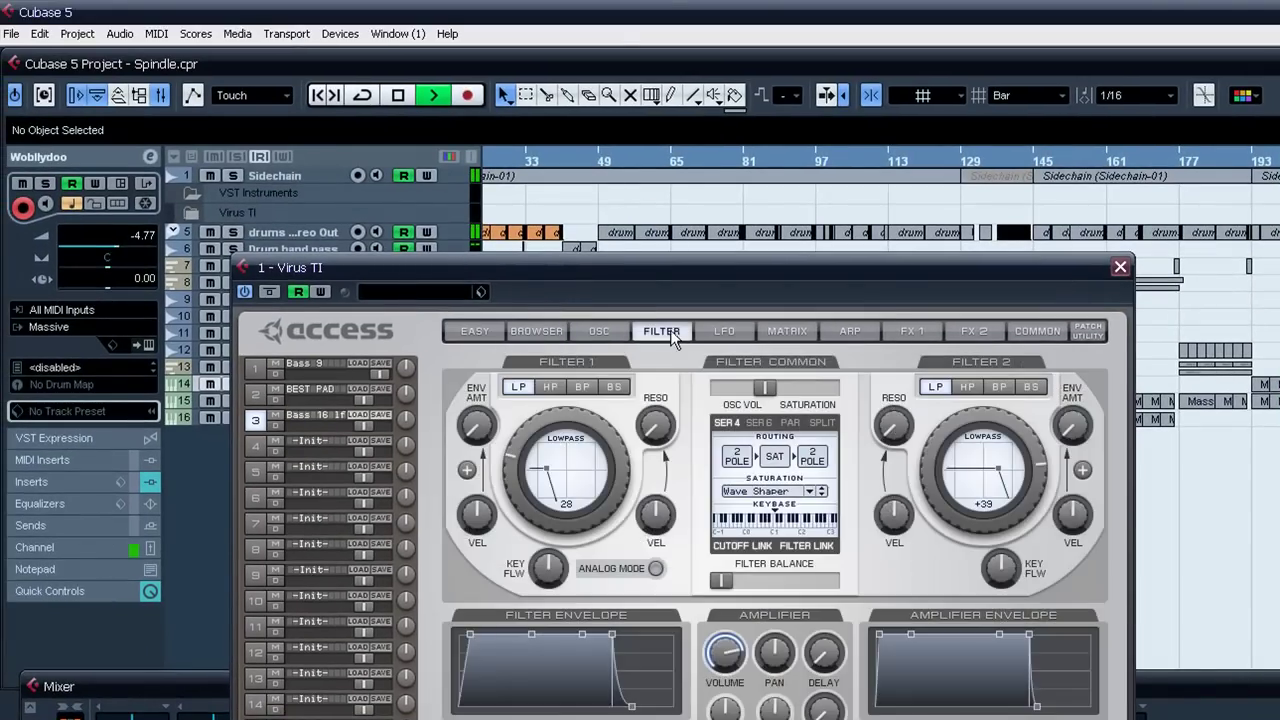
left_click(724, 332)
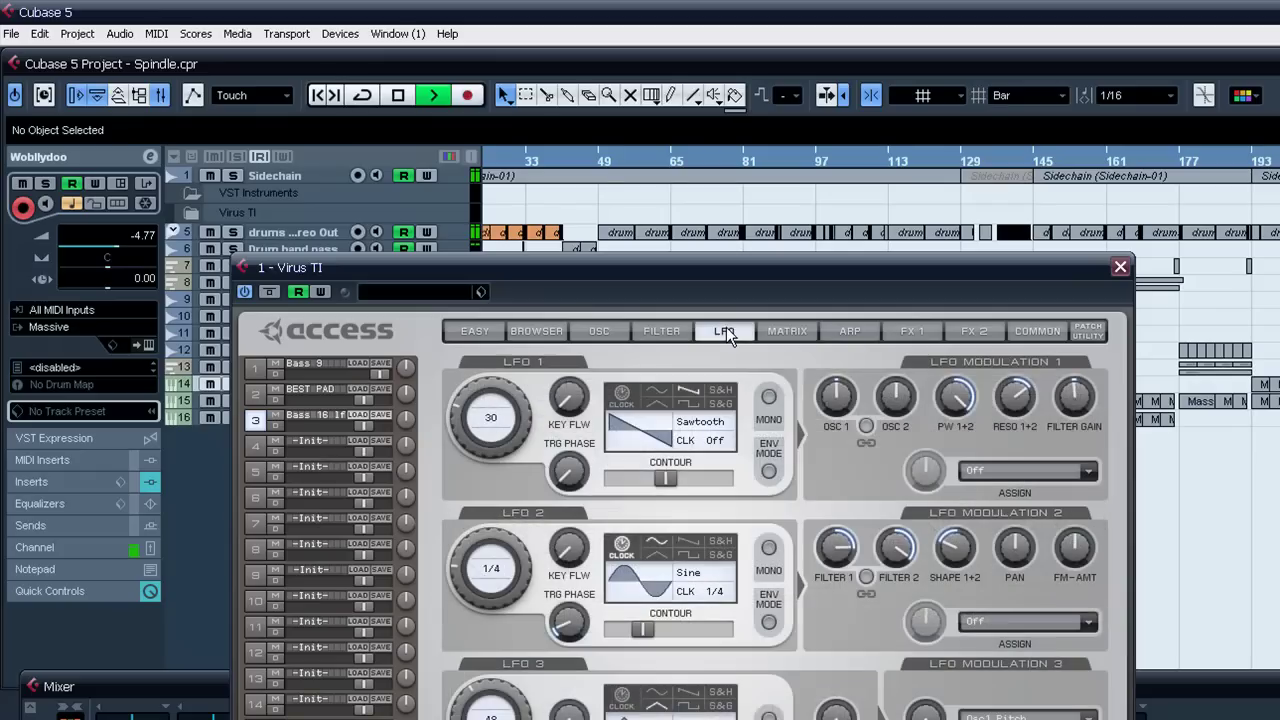
left_click(787, 332)
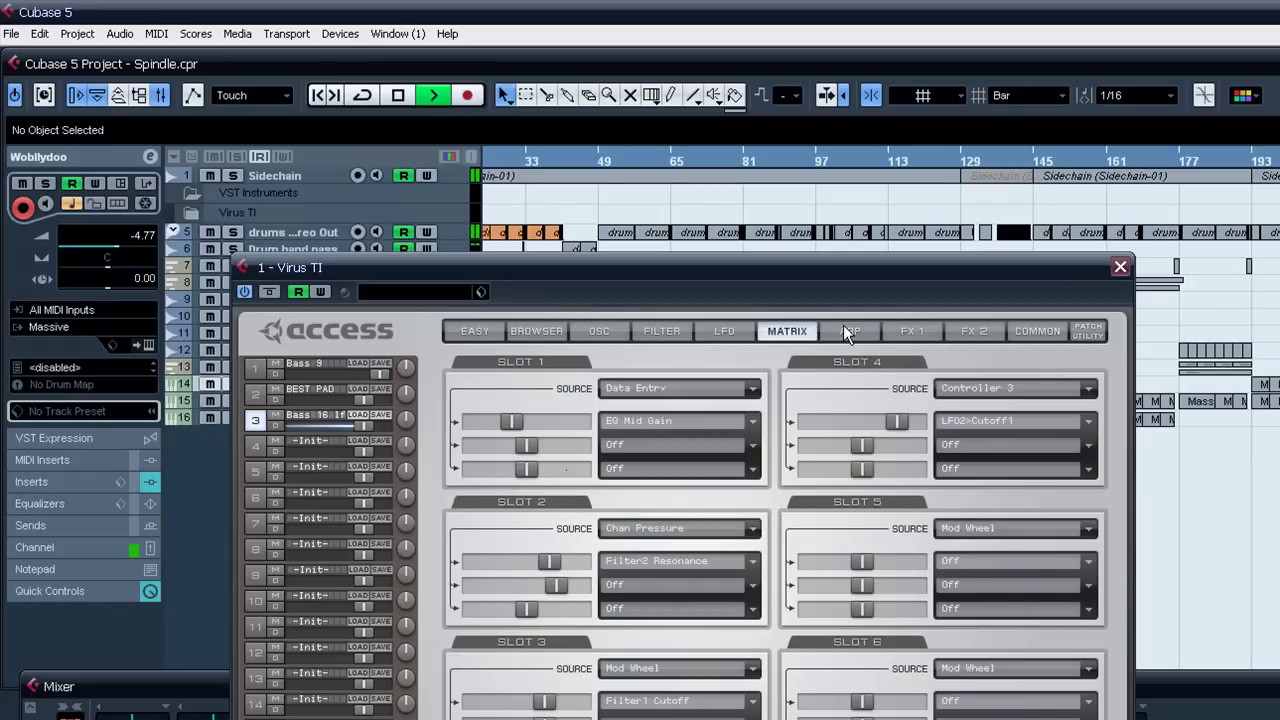
left_click(847, 332)
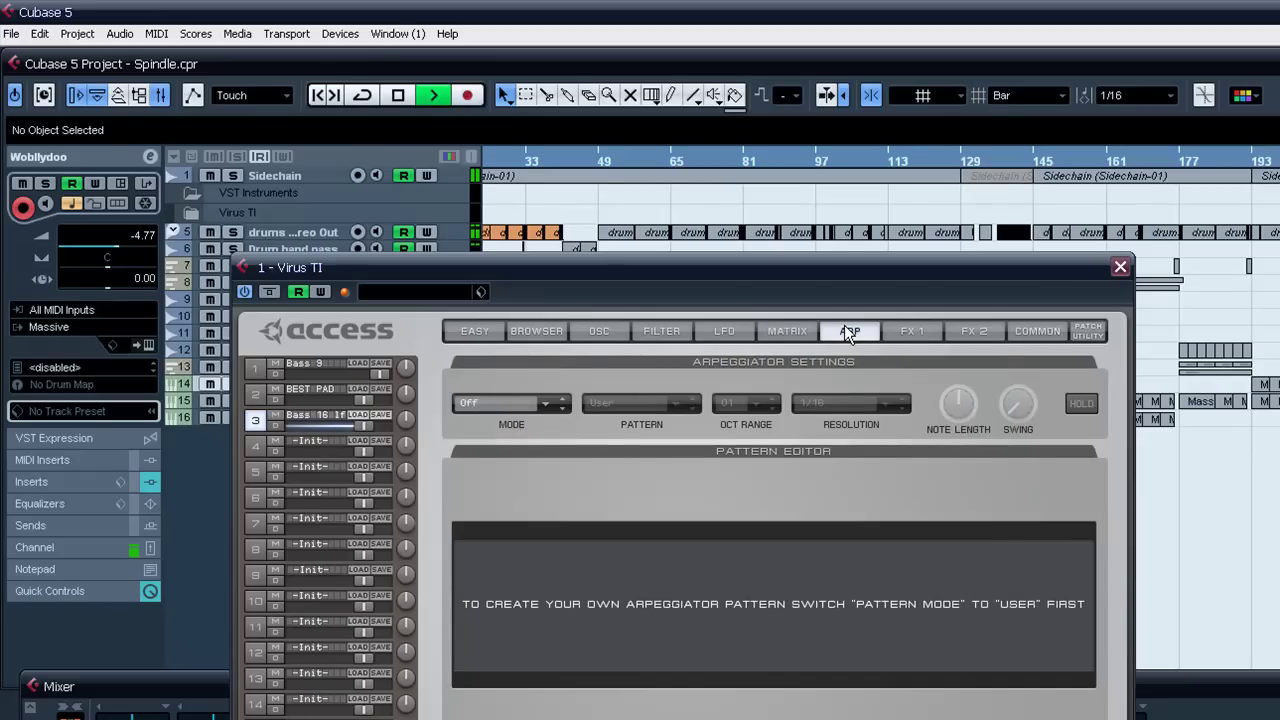
left_click(899, 332)
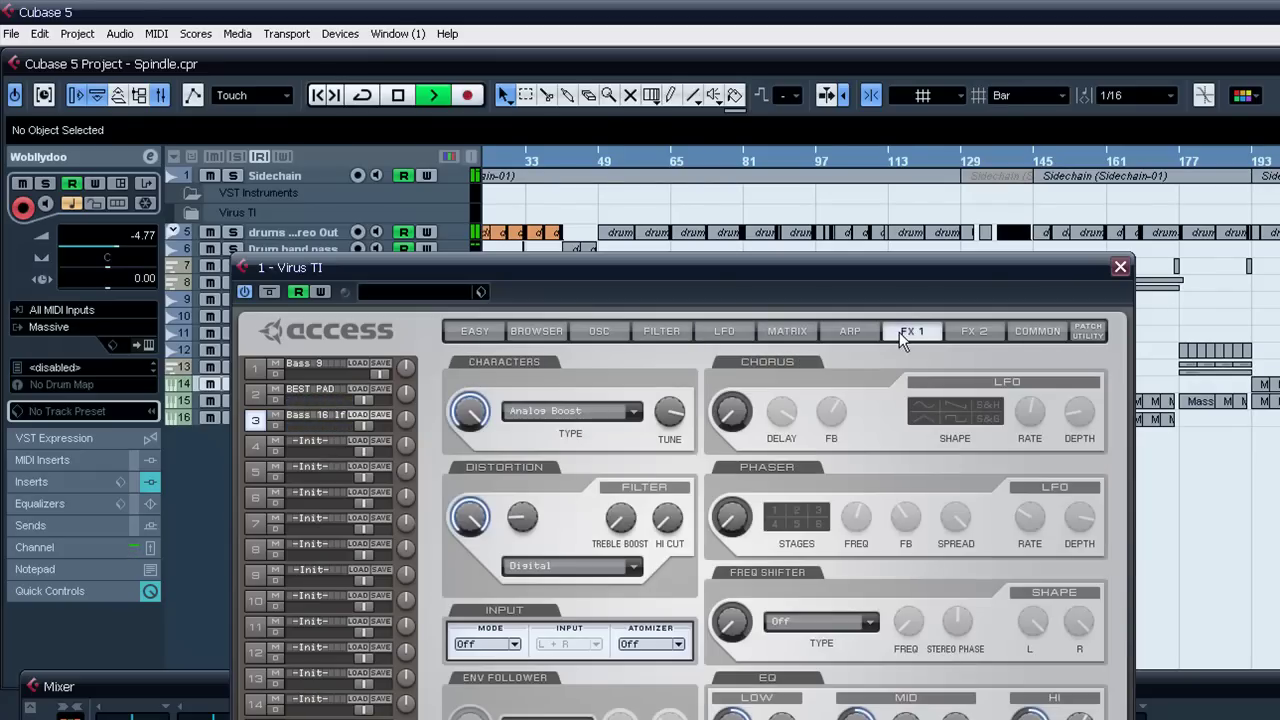
left_click(965, 333)
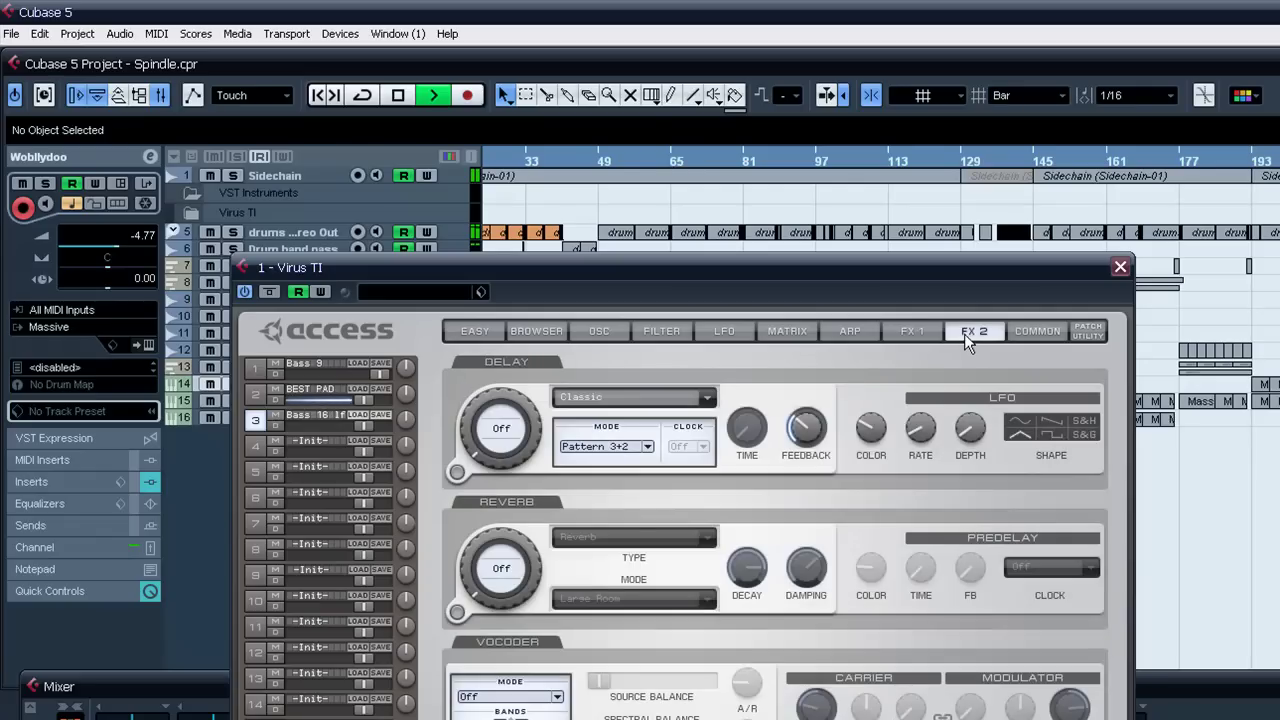
left_click(1120, 268)
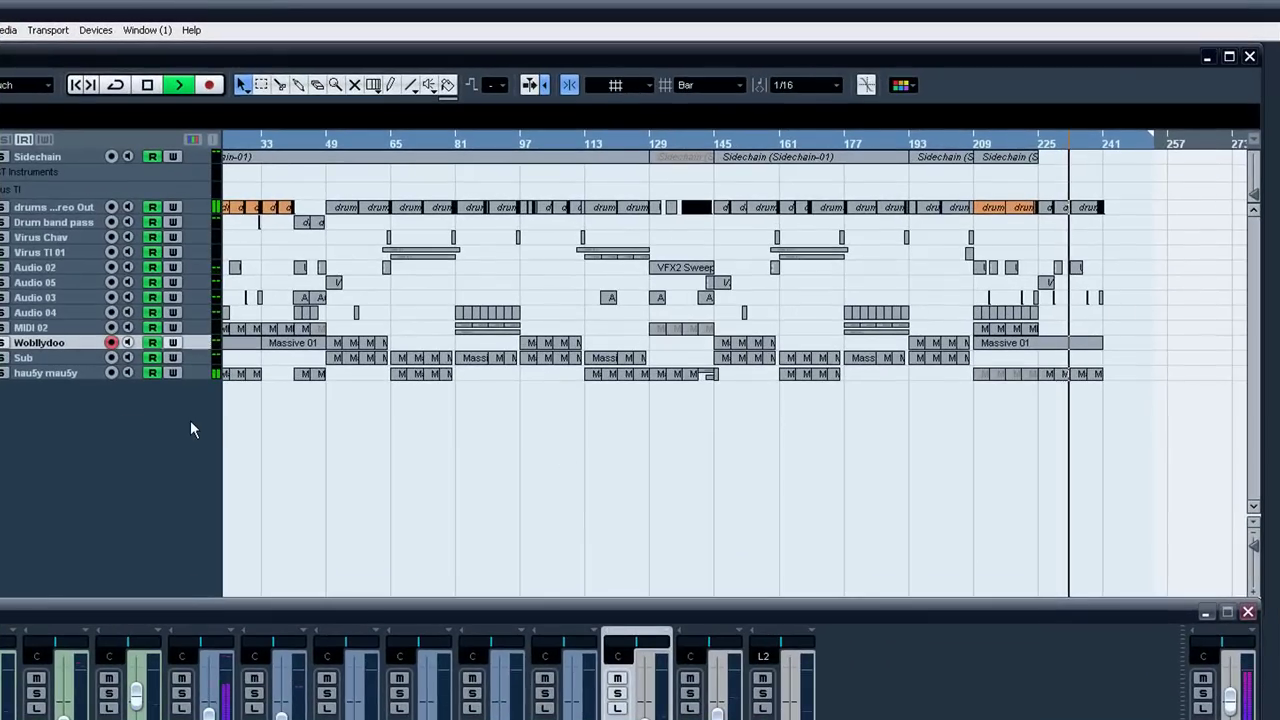
Enlarge the track rows to survey the arrangement to its end, and stop playback.
left_click(1258, 567)
left_click(1258, 567)
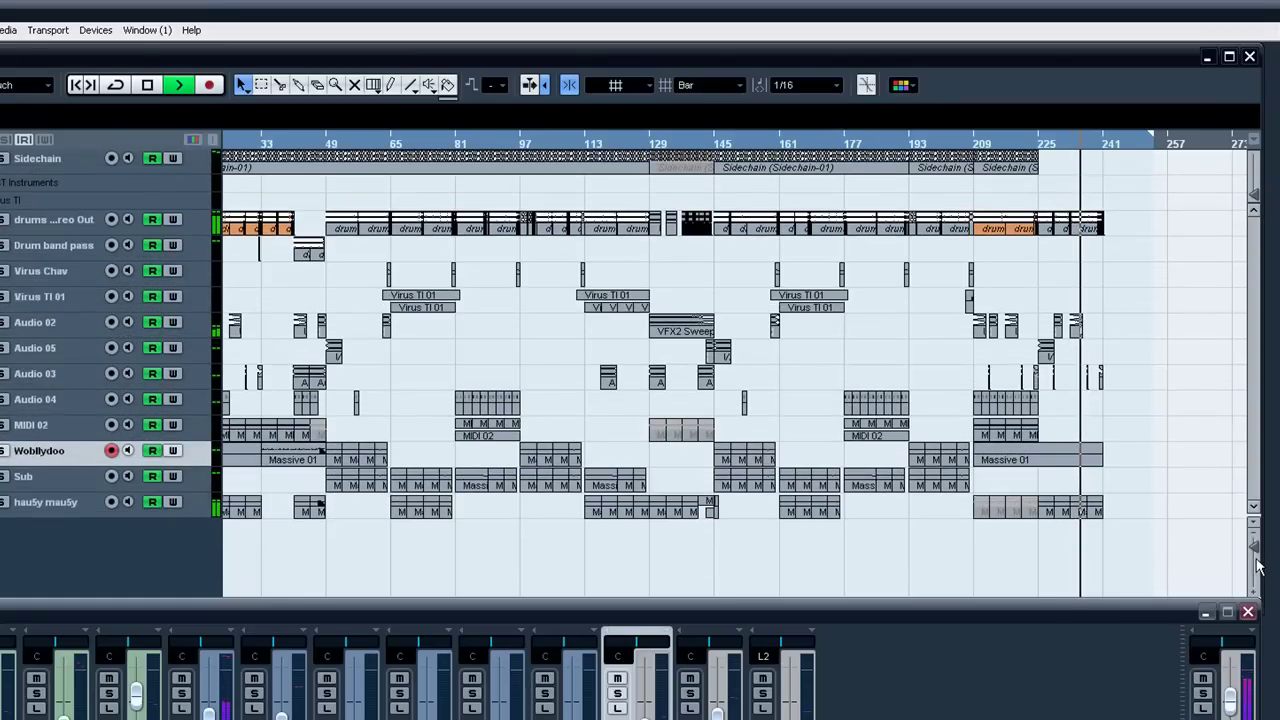
left_click(1258, 567)
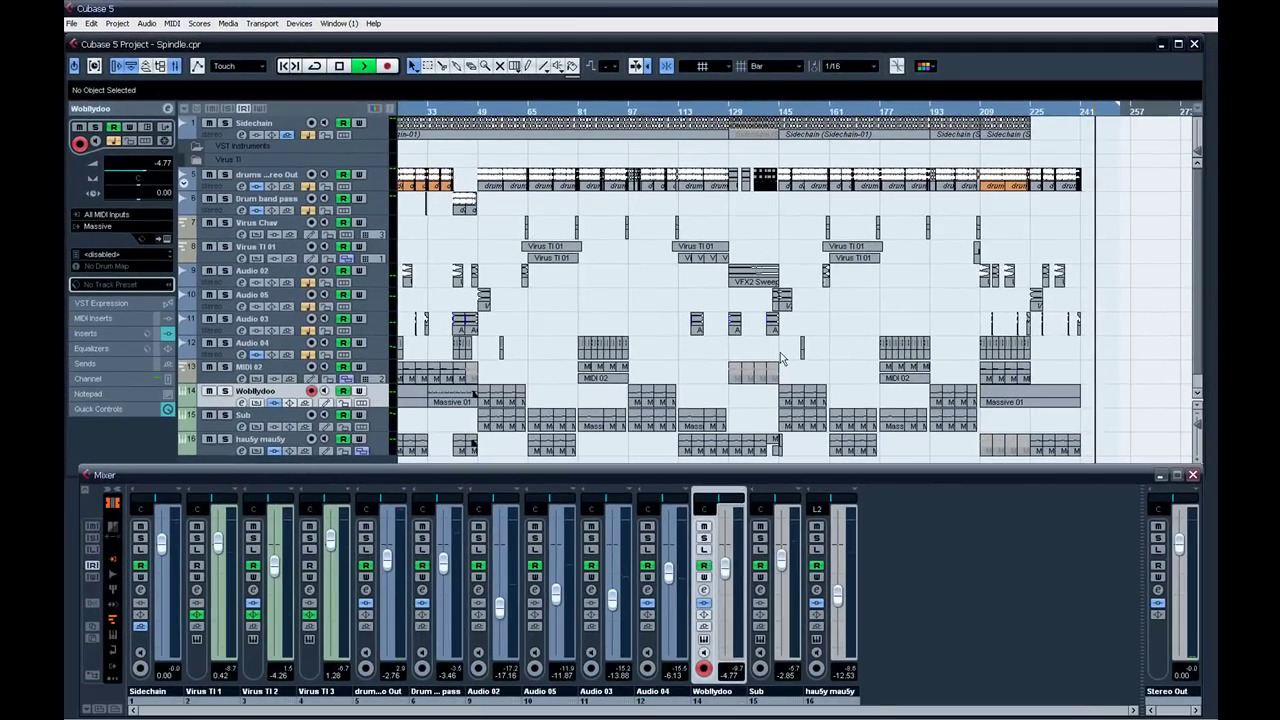
key("space")
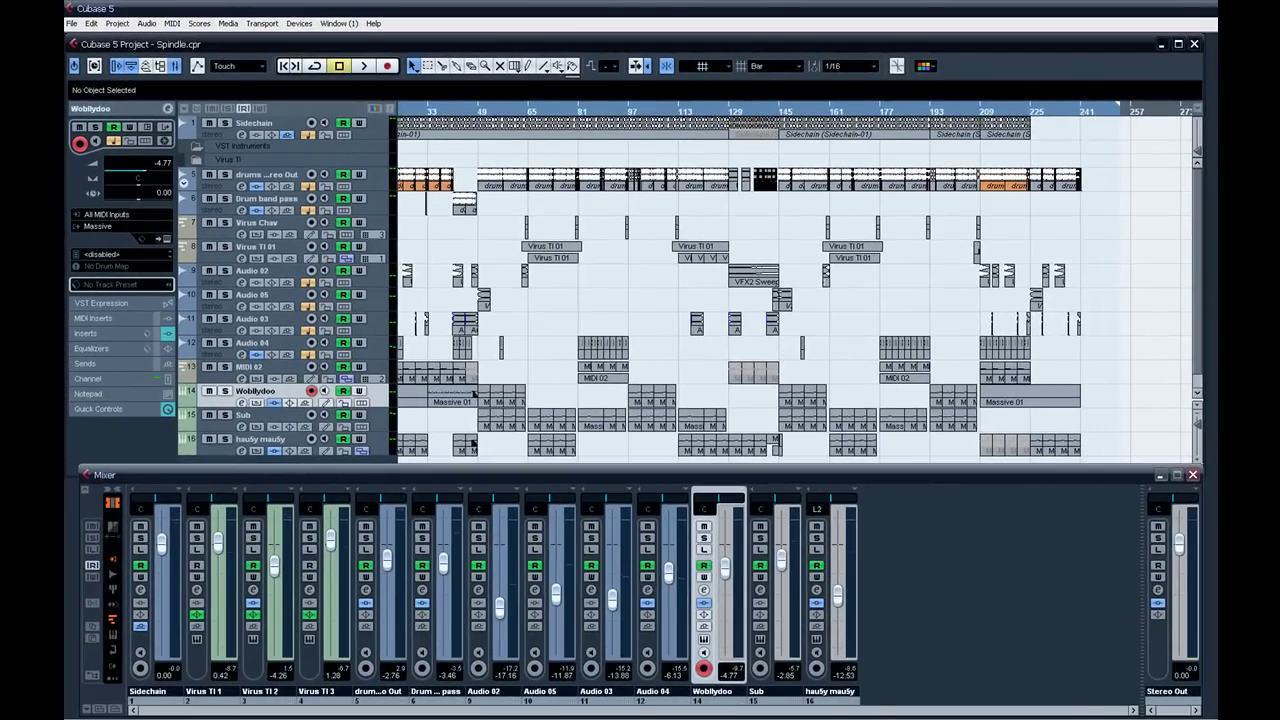